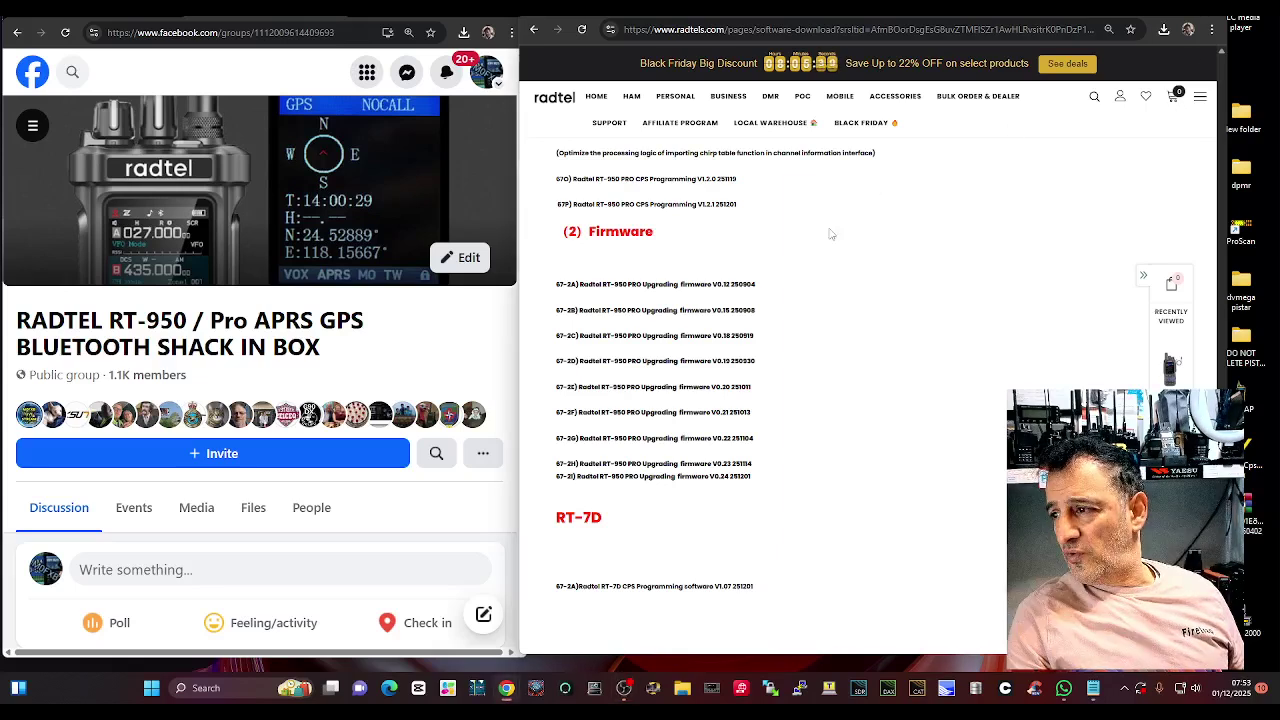
Step: Download the RT-950 Pro V0.24 firmware and open RT_950Pro_V0.24_251201 (1).zip in WinRAR
click(714, 482)
click(1161, 35)
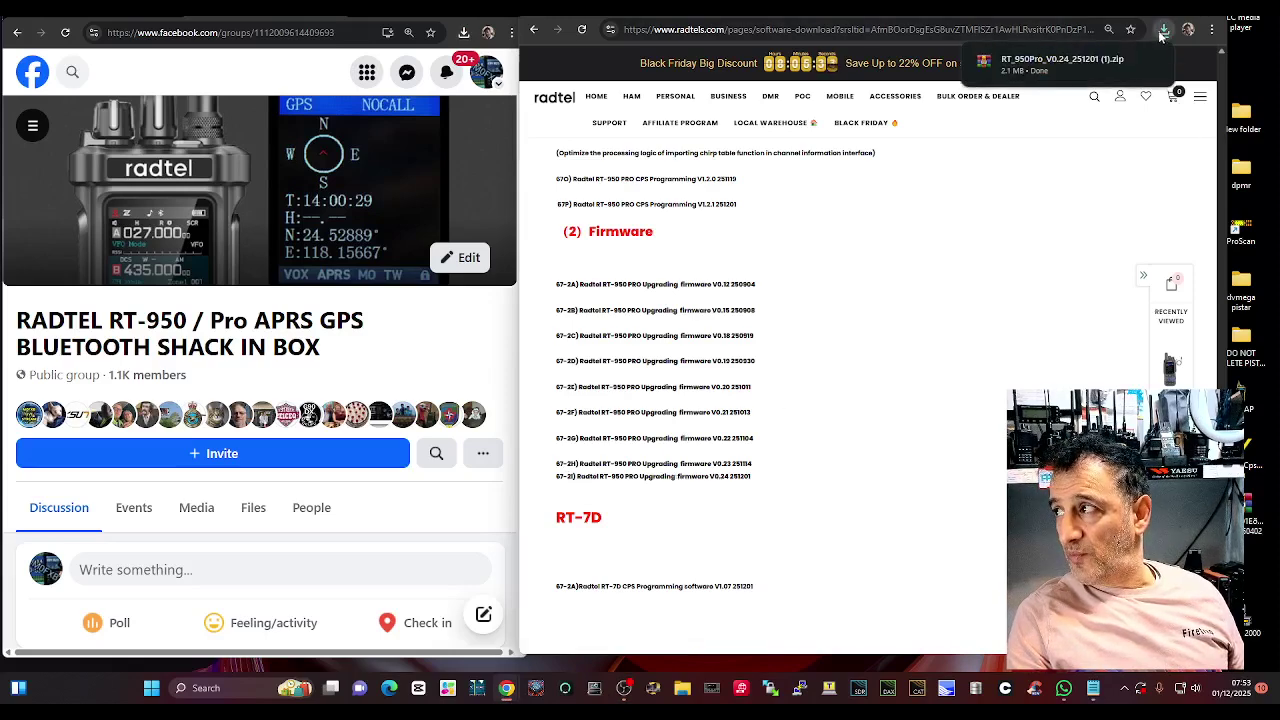
click(1058, 62)
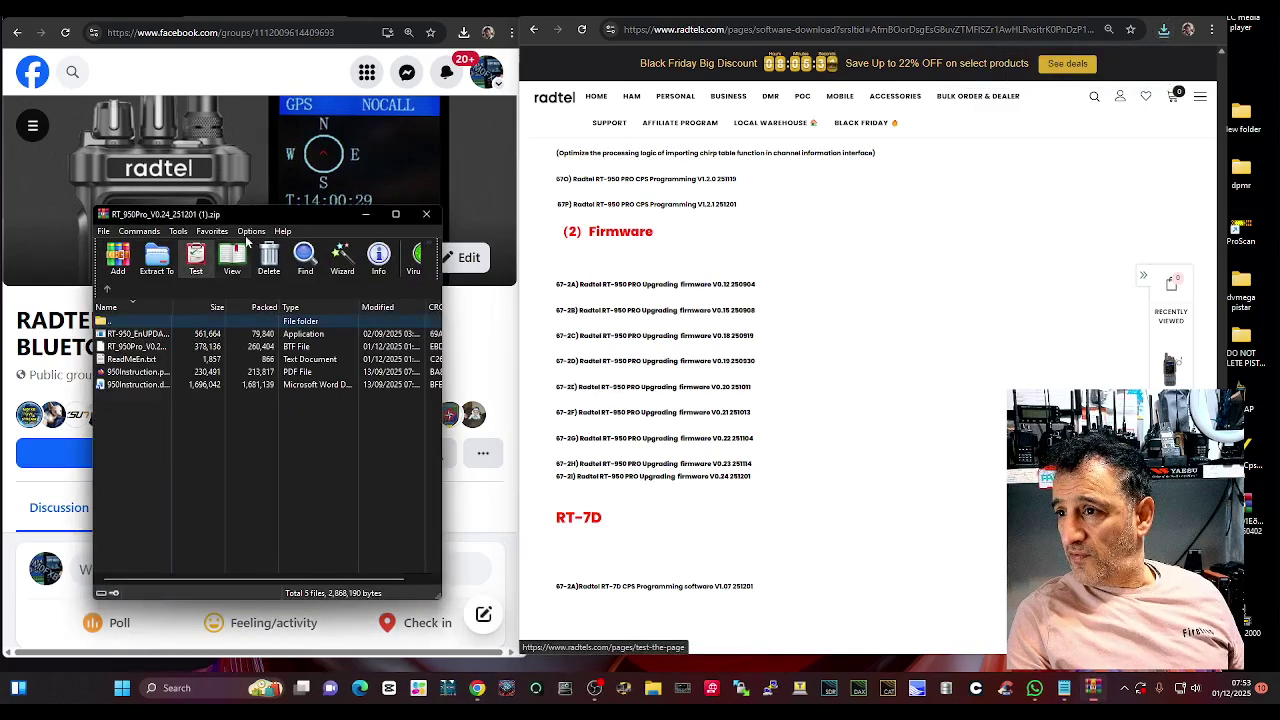
Step: Position the WinRAR window over the Radtel page and select ReadMeEn.txt in the archive
drag(265, 215, 770, 127)
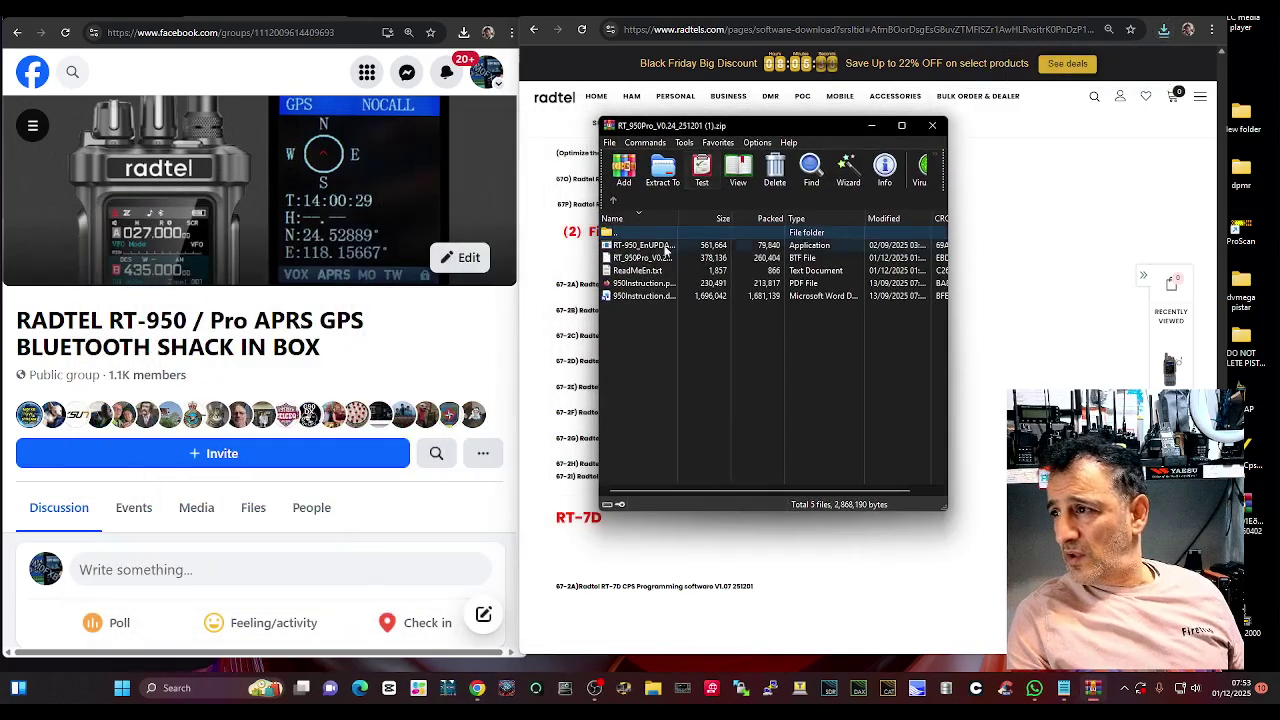
drag(664, 256, 1261, 63)
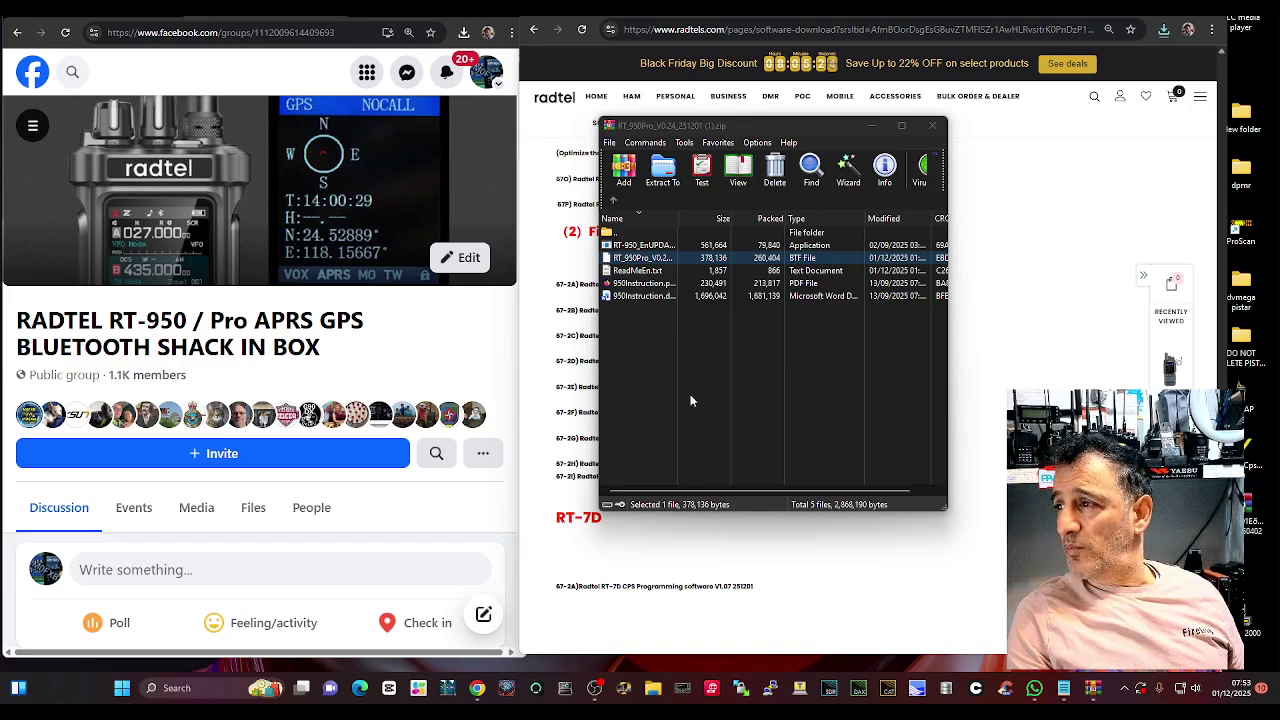
click(637, 271)
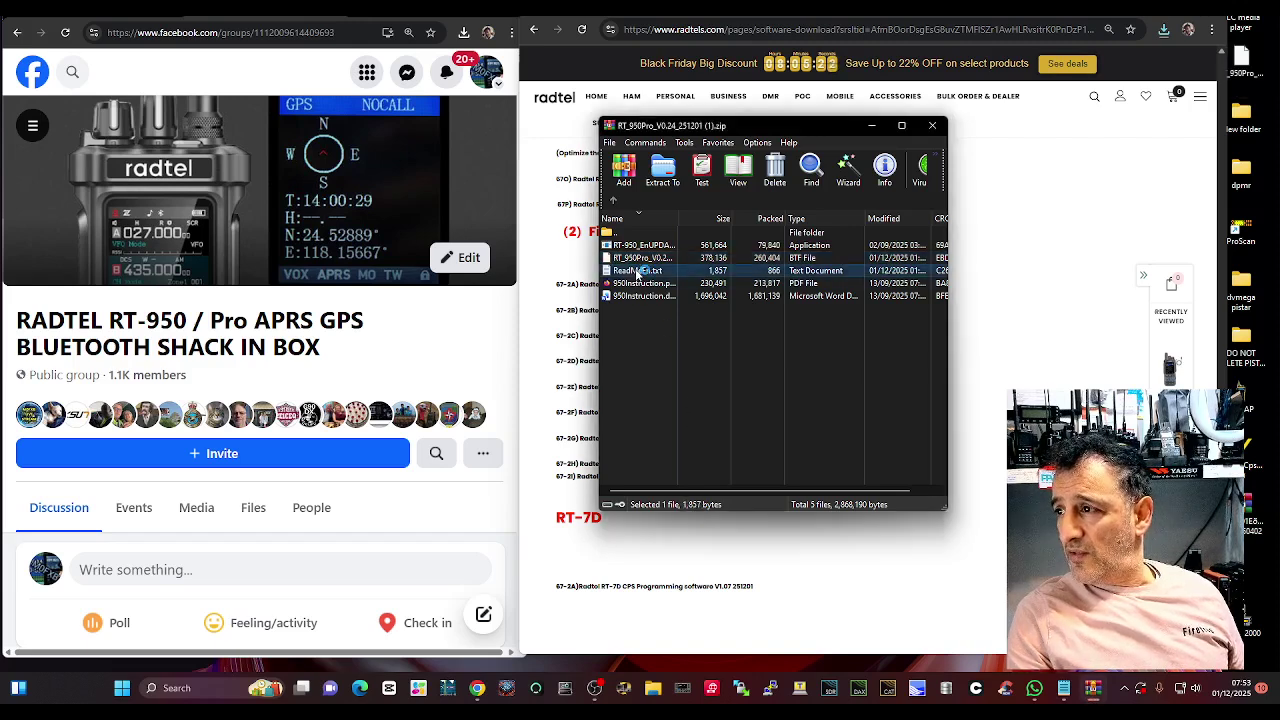
Step: Open ReadMeEn.txt in Notepad past the path error and scroll to the V0.24 changelog
double_click(637, 271)
click(290, 393)
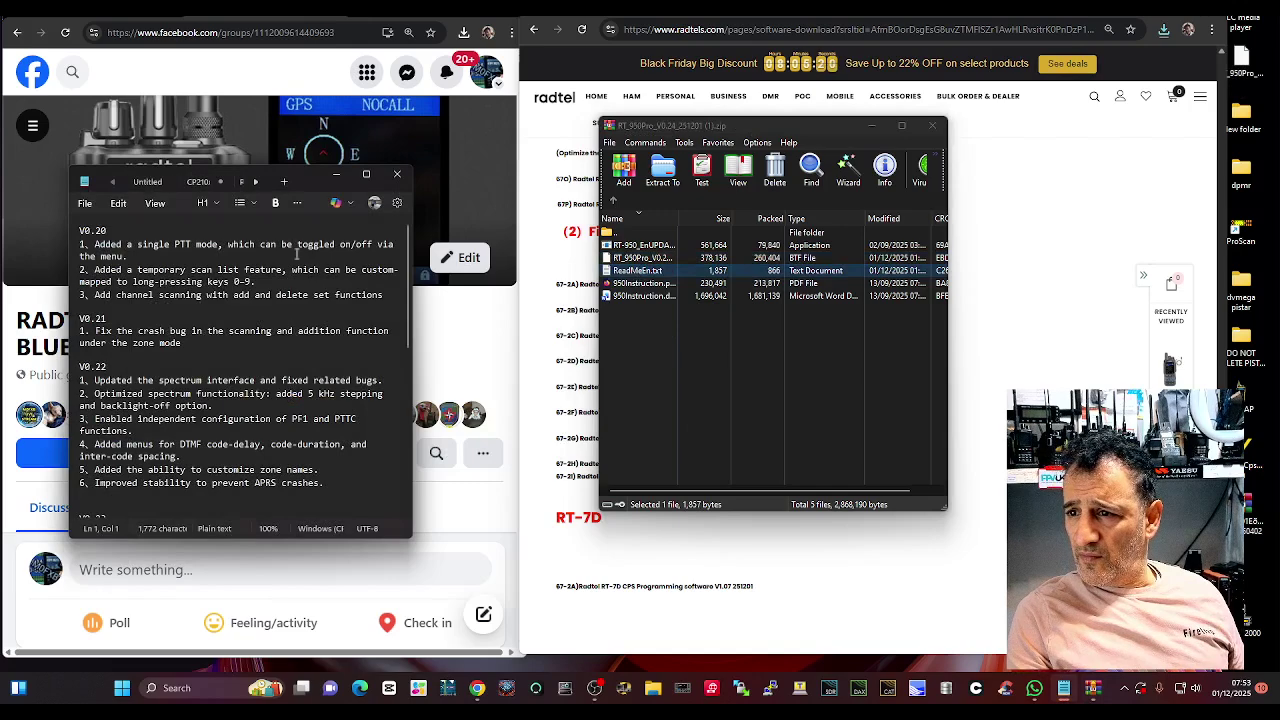
scroll(289, 331, down, 10)
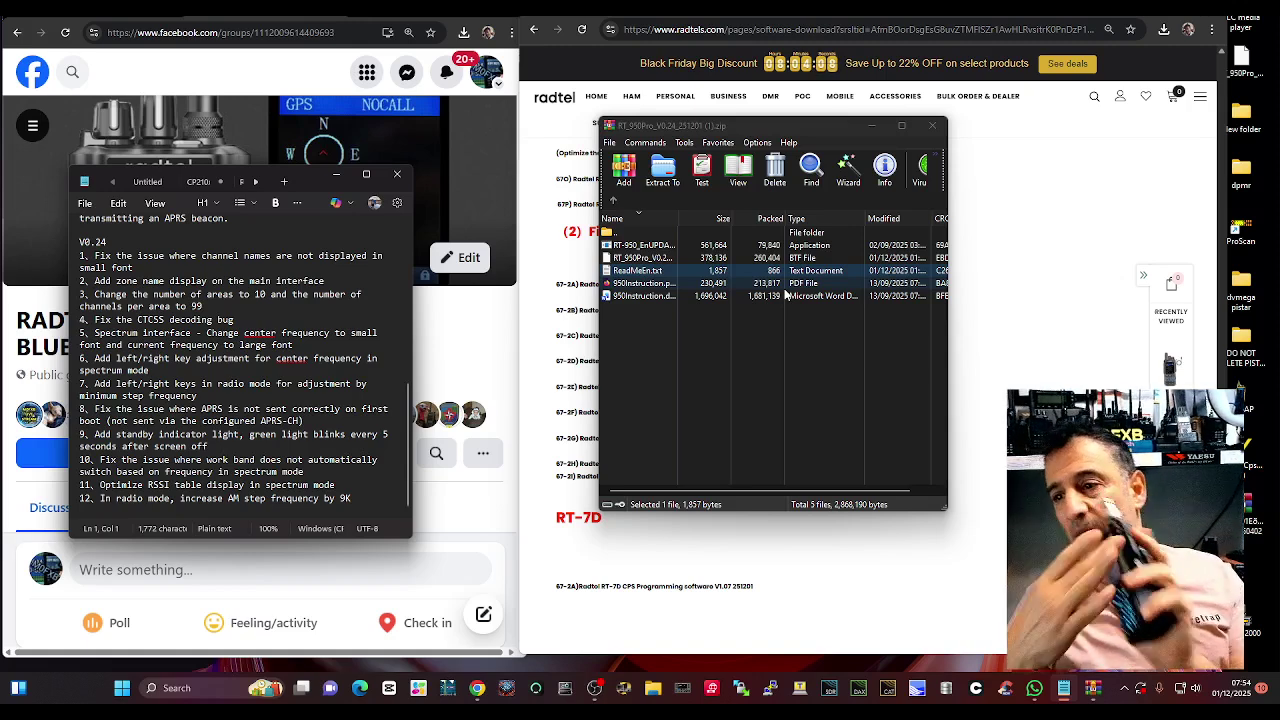
right_click(119, 692)
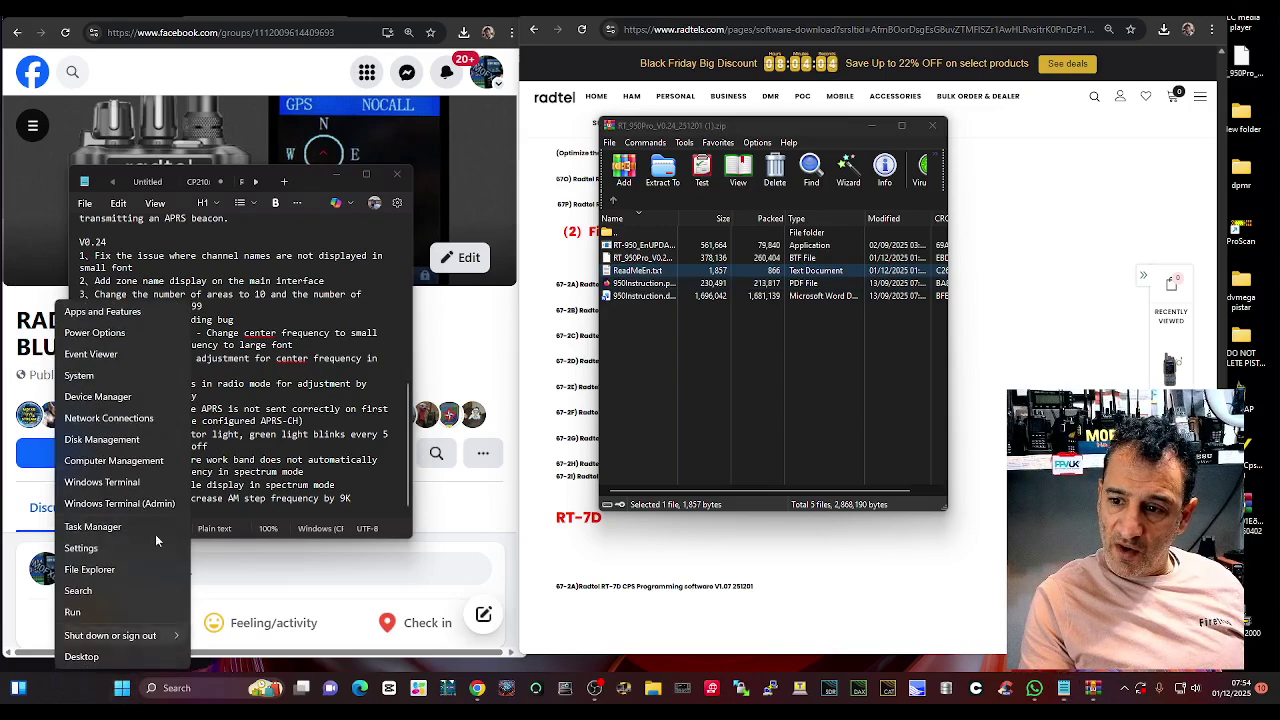
click(110, 399)
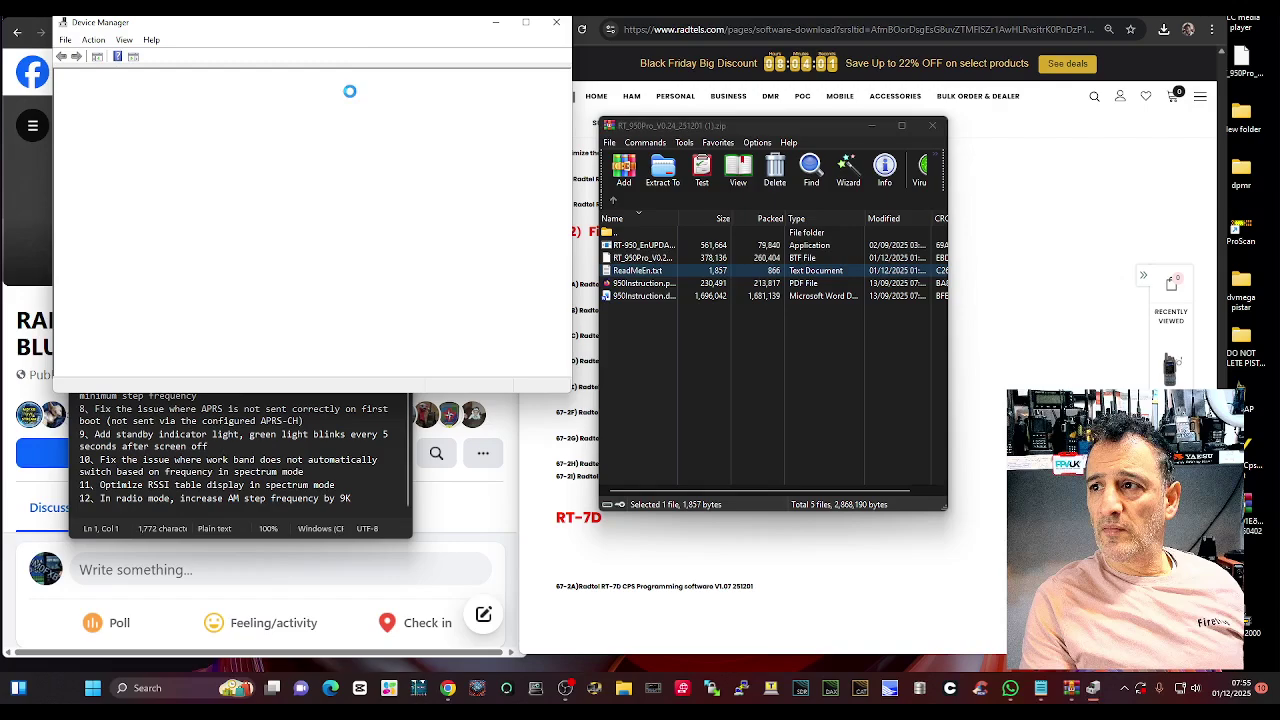
drag(371, 29, 379, 147)
double_click(163, 398)
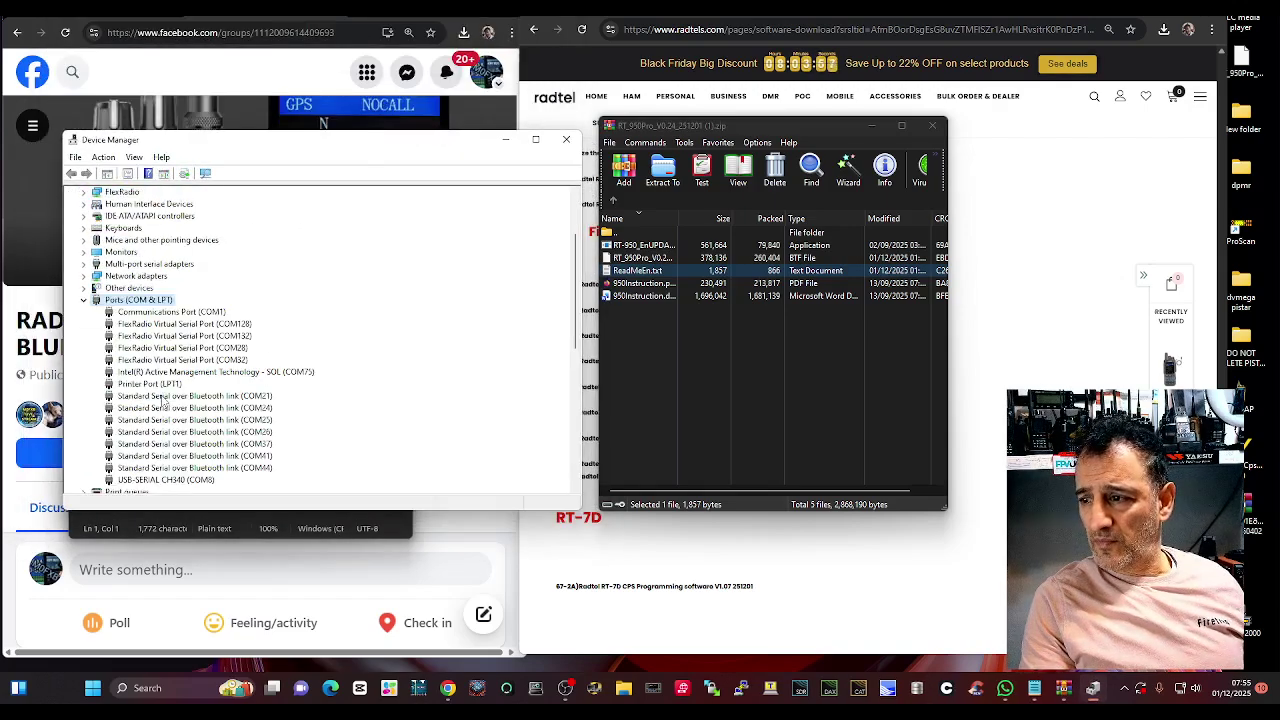
scroll(165, 400, down, 2)
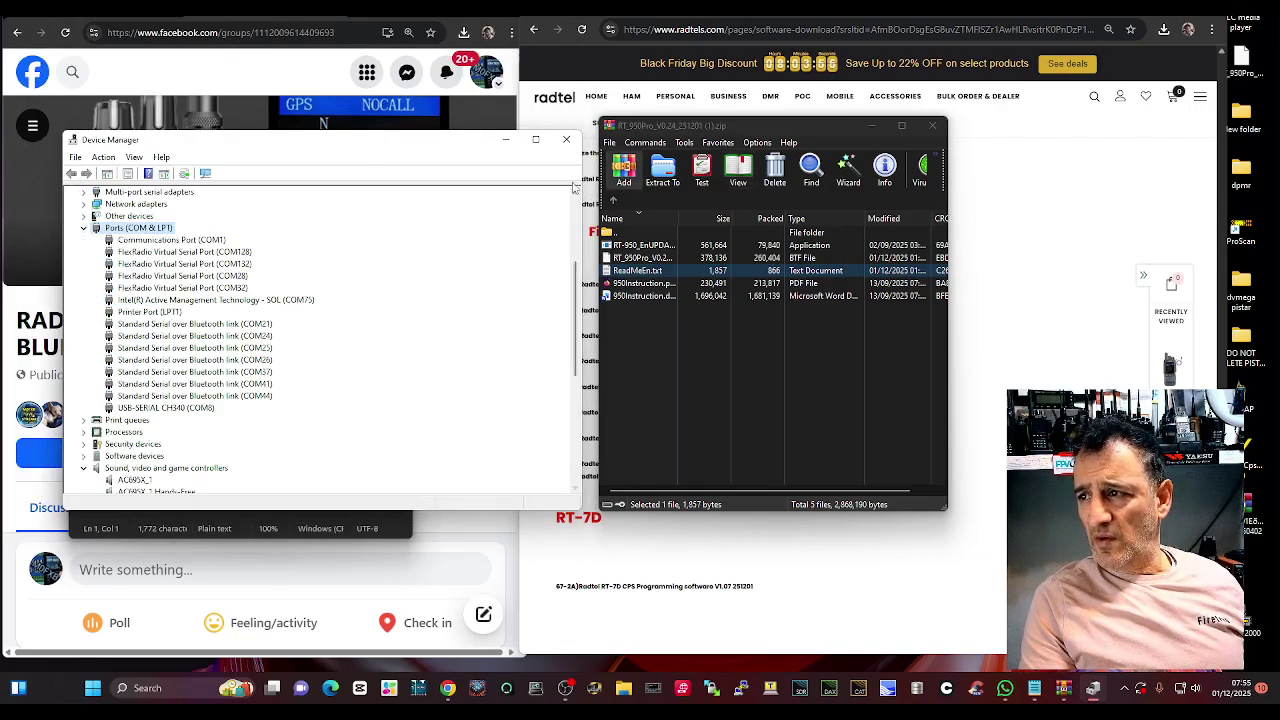
click(506, 140)
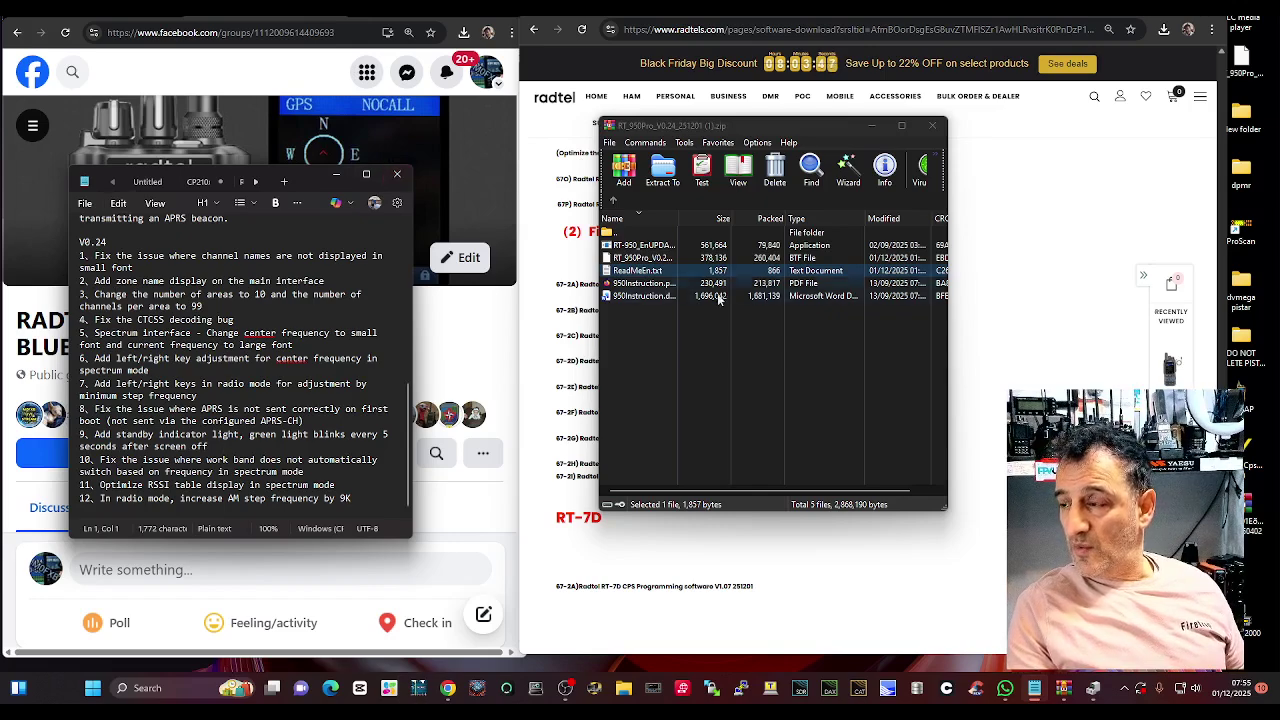
Step: Launch RT-950_EnUPDATE.exe despite the Windows security warning and reposition its window
click(648, 247)
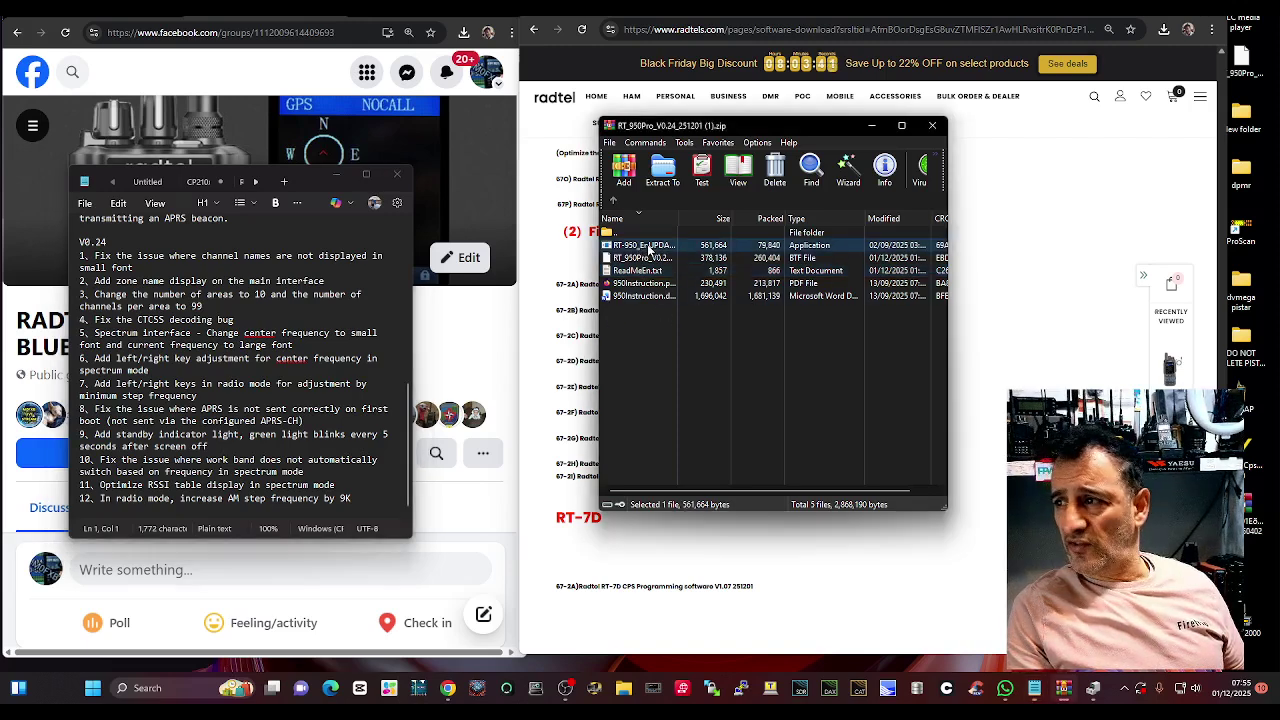
double_click(741, 251)
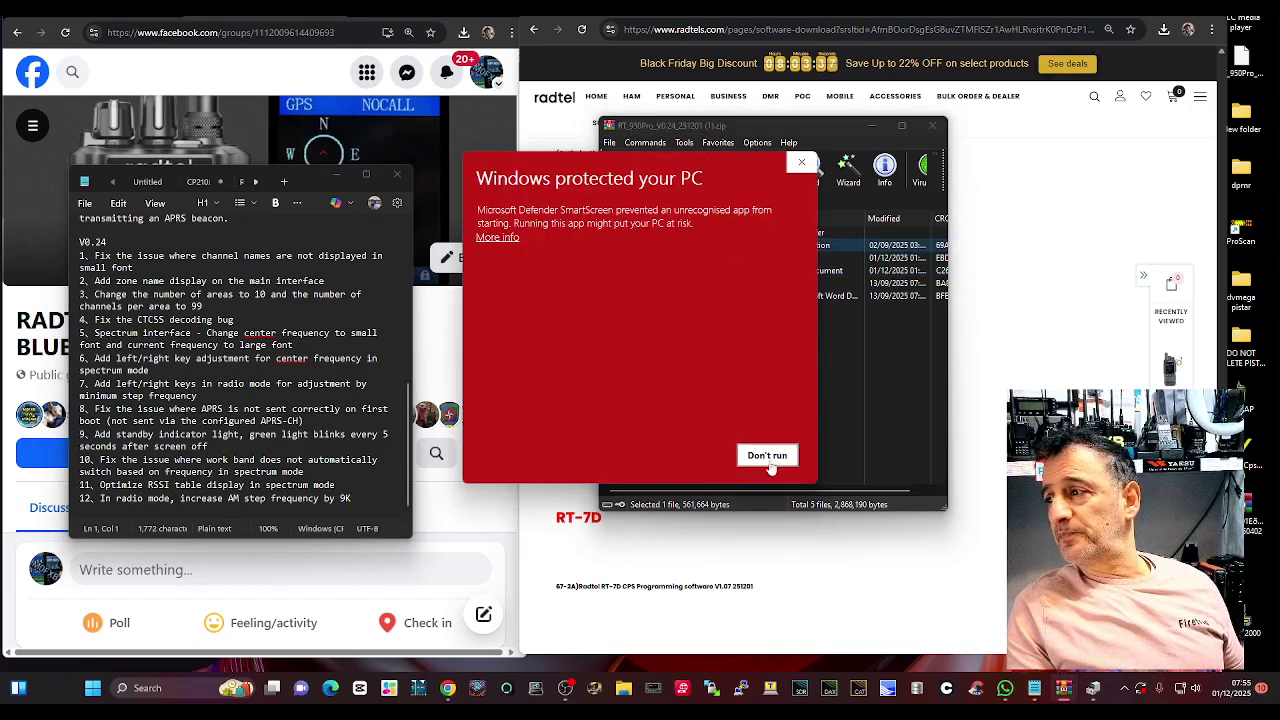
click(494, 238)
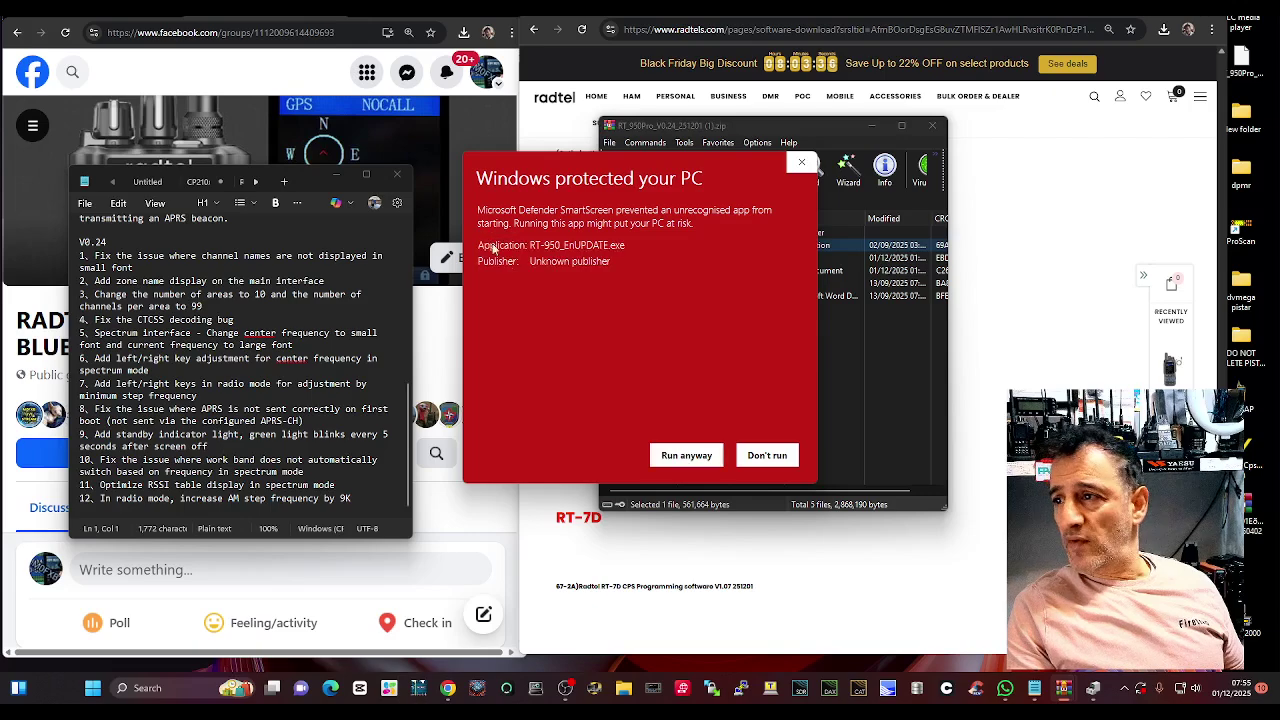
click(685, 456)
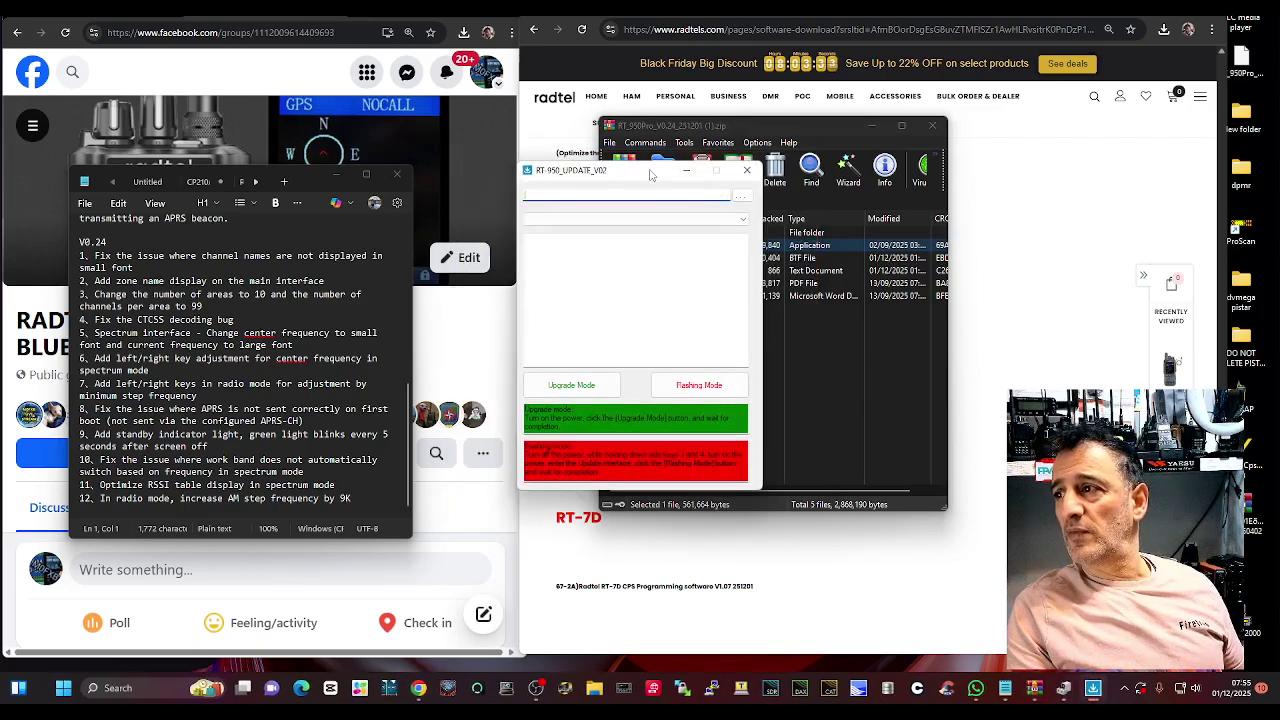
drag(652, 172, 563, 169)
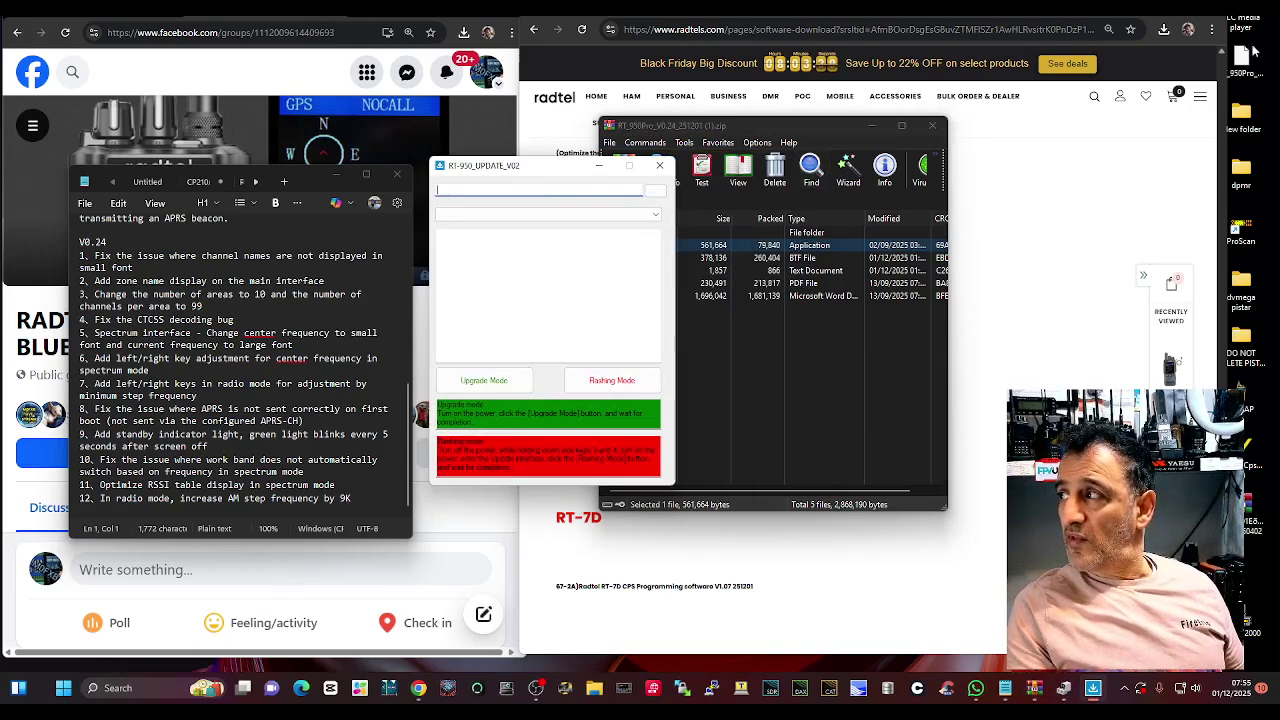
Step: Load the RT_950Pro_V0.24_251201.BTF firmware file and set the port to COM8
click(657, 192)
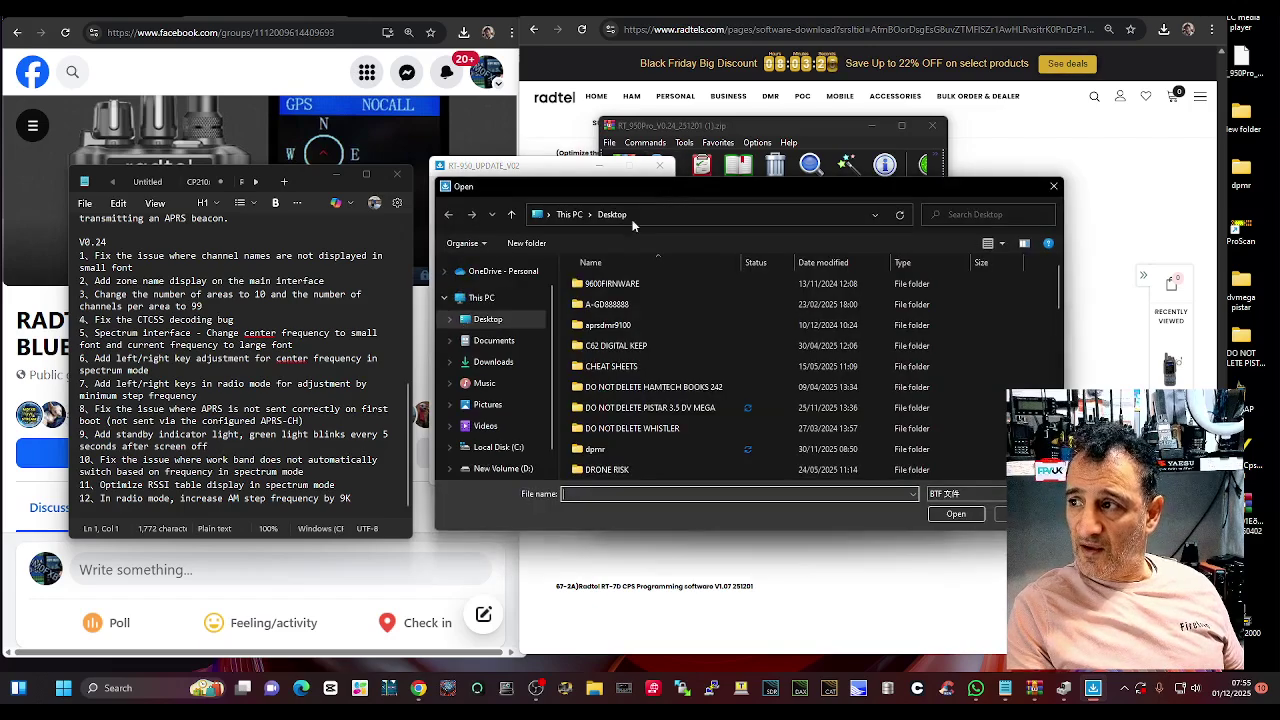
scroll(626, 387, down, 5)
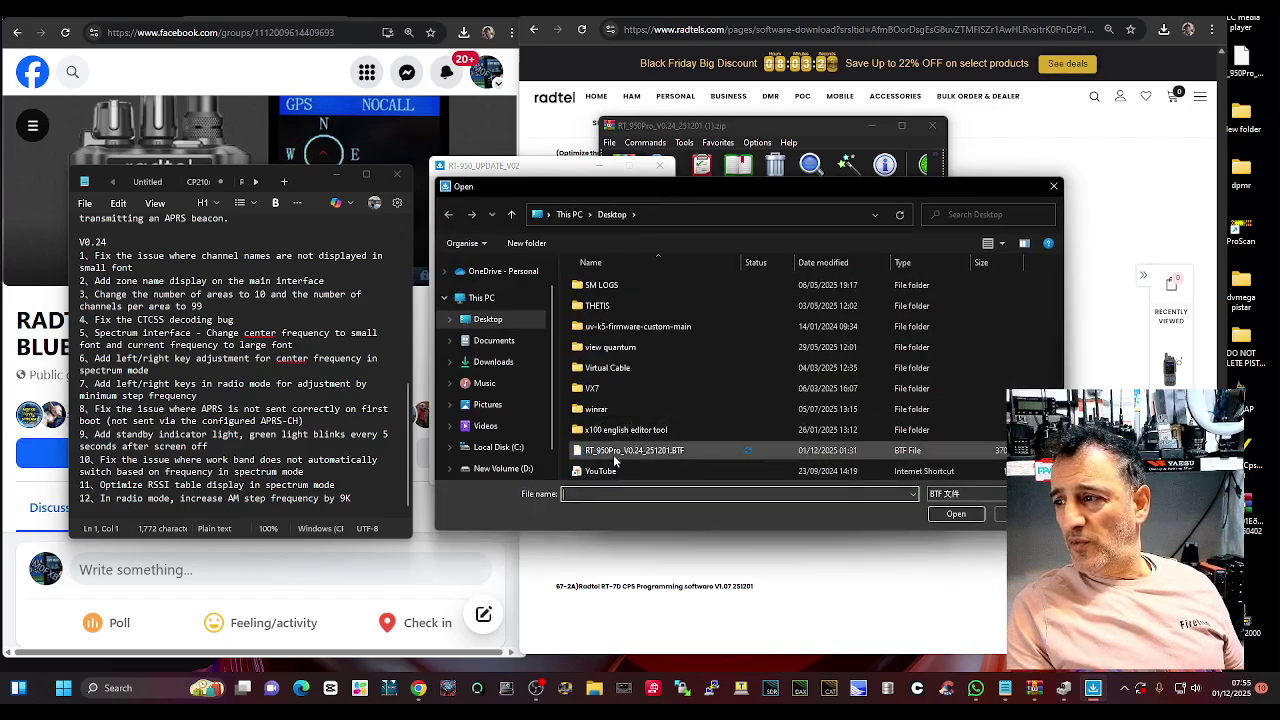
double_click(651, 452)
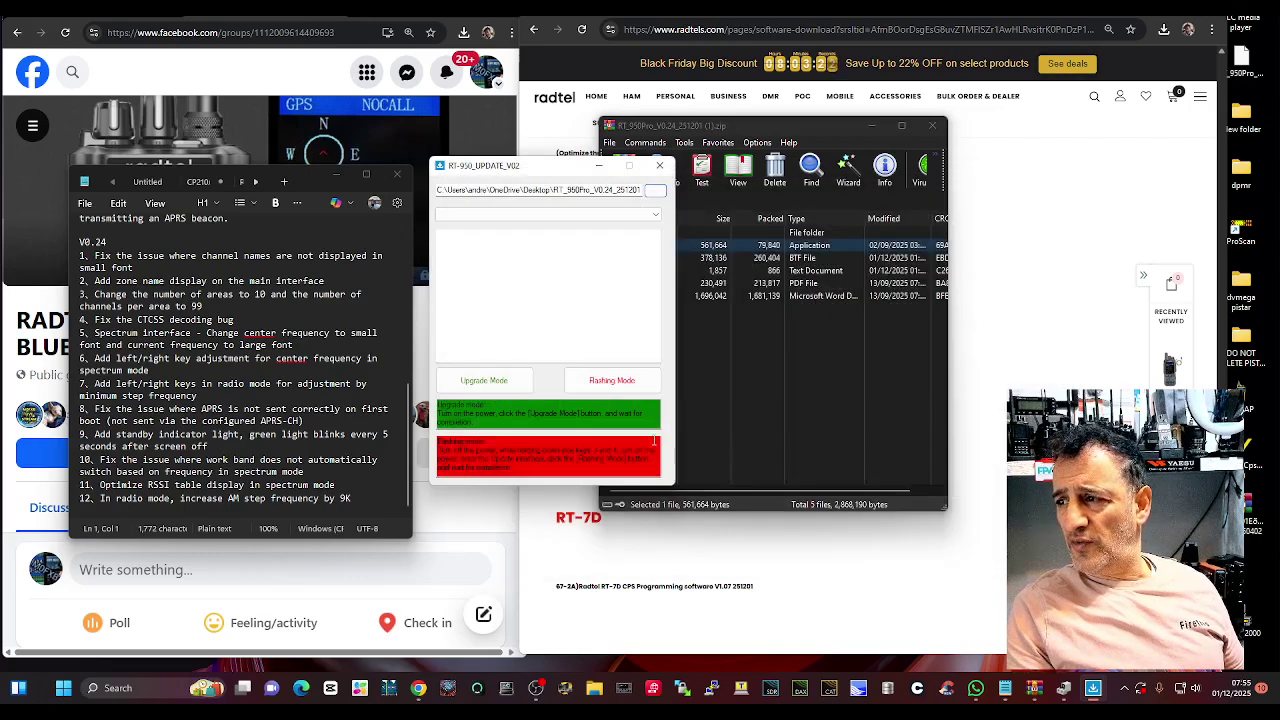
click(657, 216)
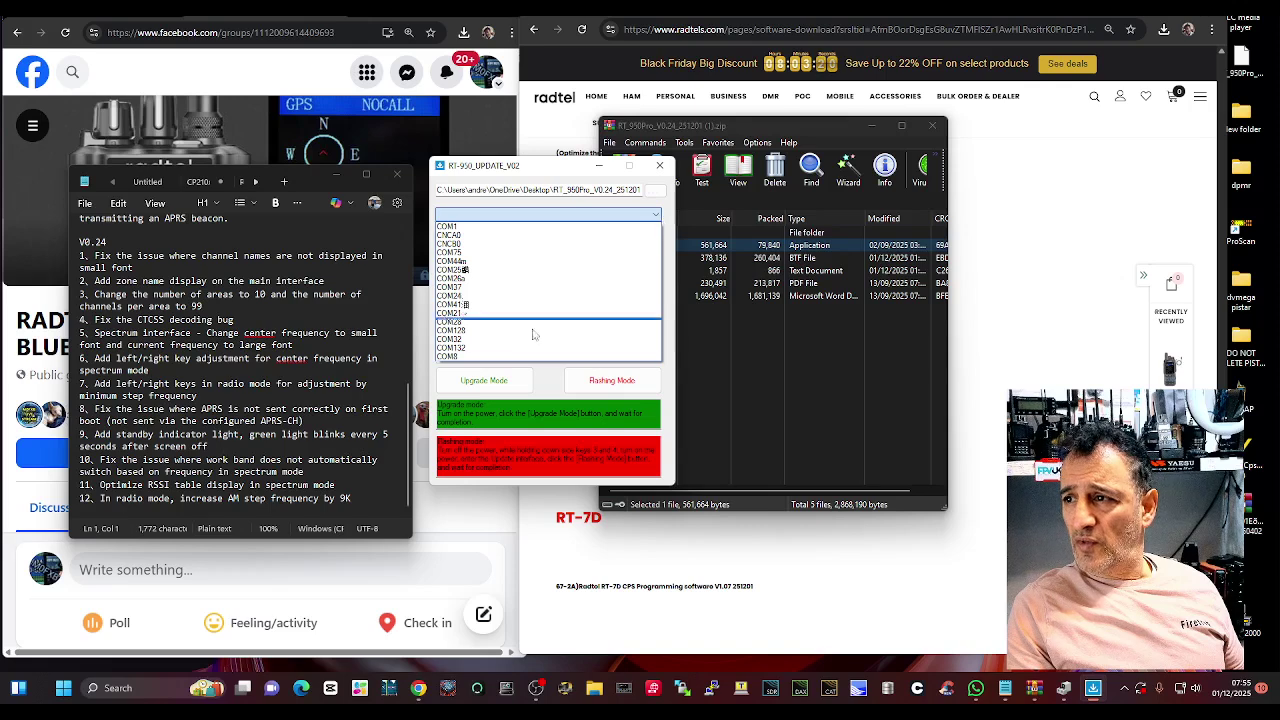
click(540, 360)
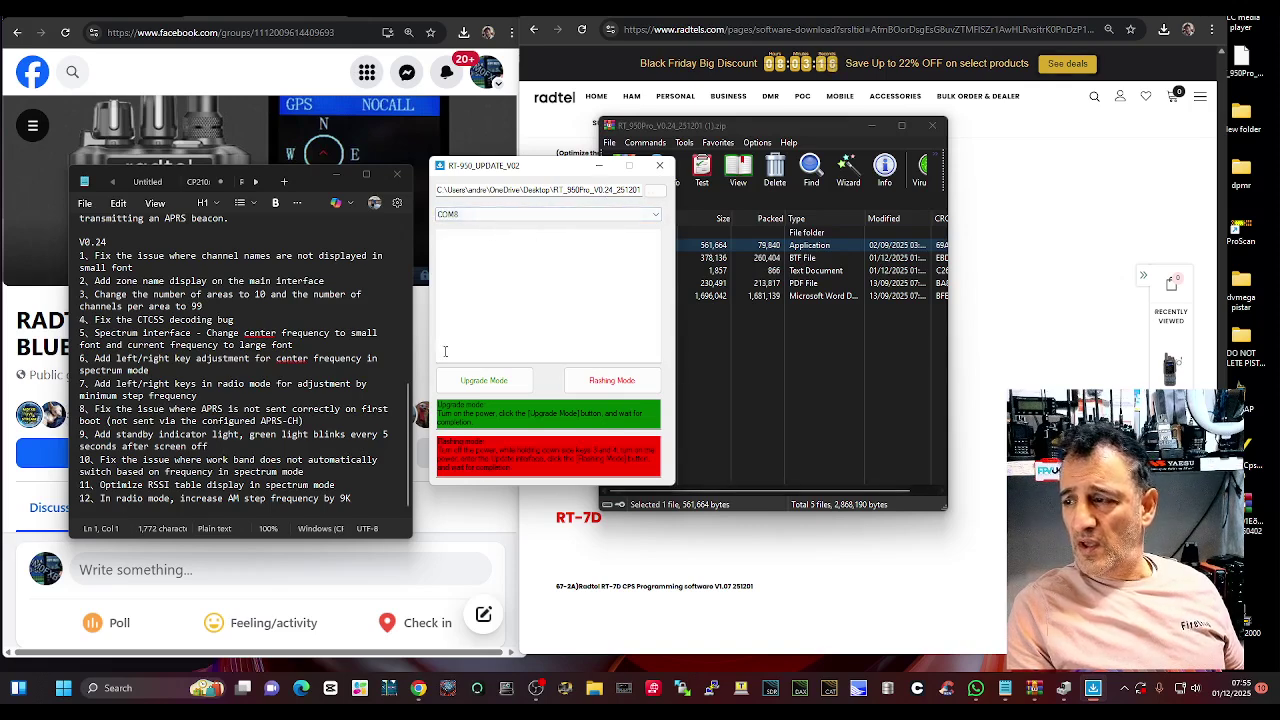
Step: Start Upgrade Mode so the radio enters boot mode and the V0.24 download begins
click(496, 382)
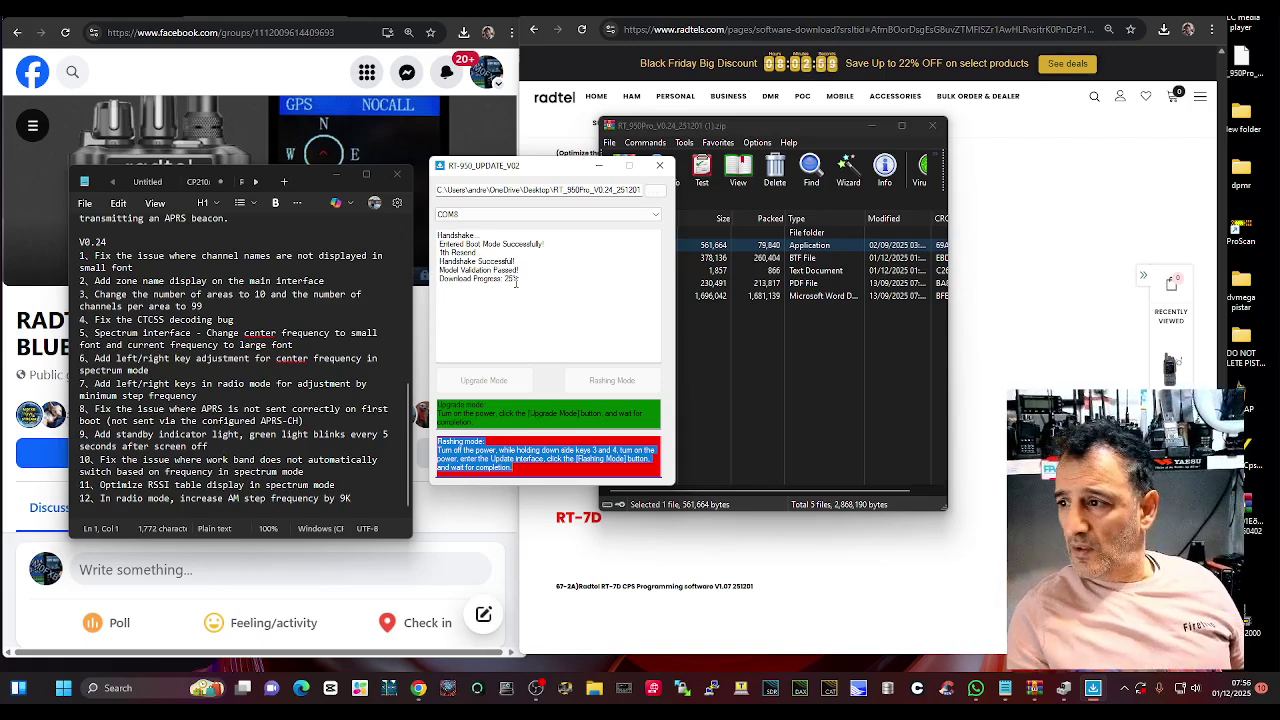
Step: Download RT-950 PRO CPS V1.2.1 from Radtel and open RT-950PRO_CPS_Setup_v1.2.1.rar in WinRAR
click(1070, 146)
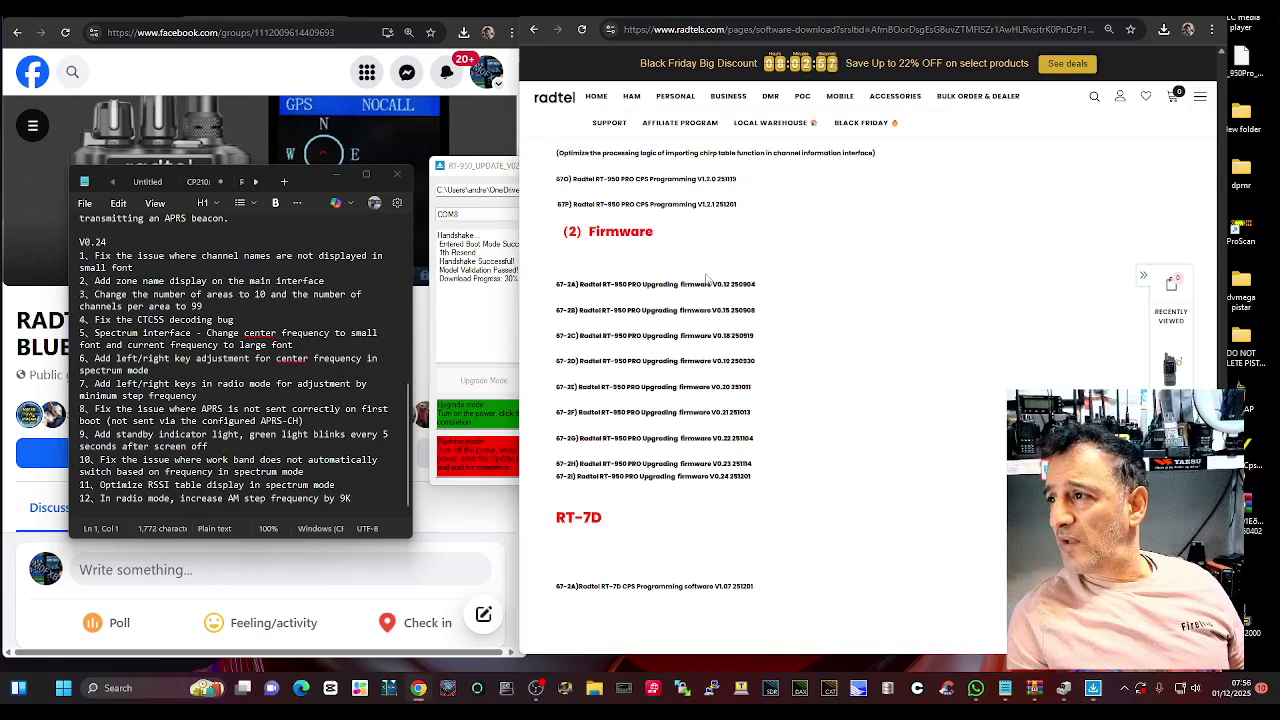
scroll(942, 307, up, 1)
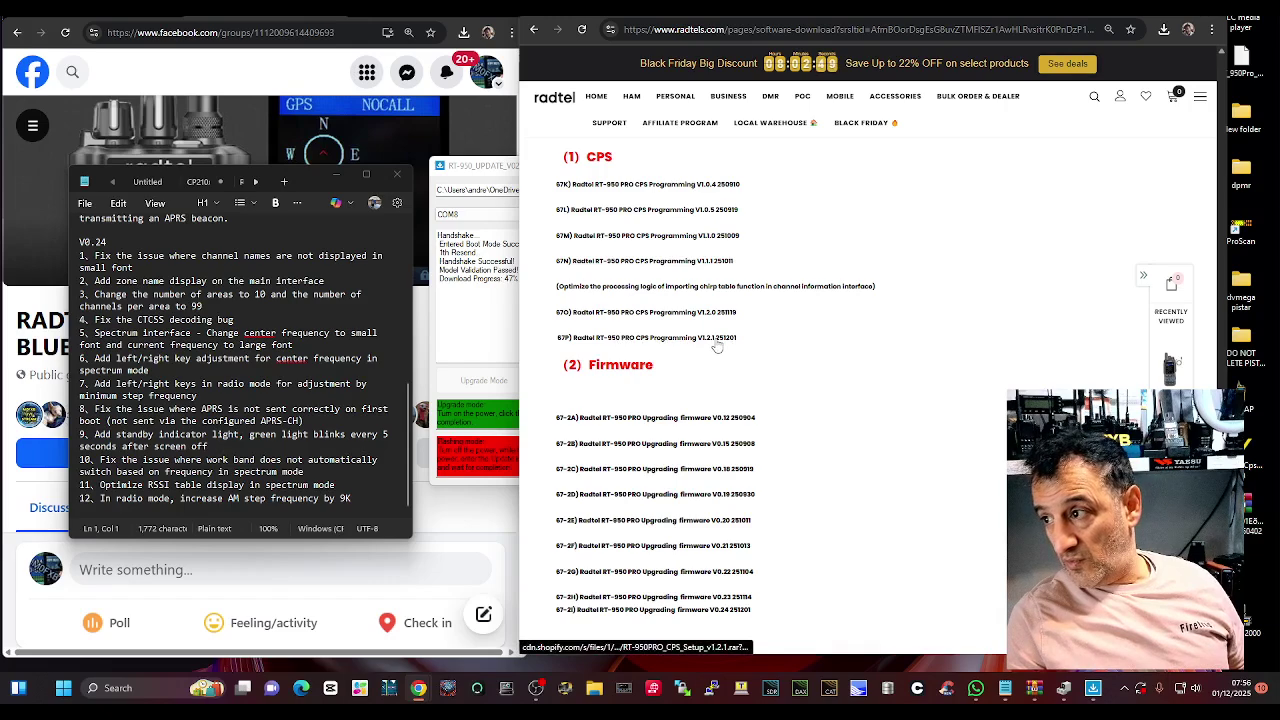
click(716, 340)
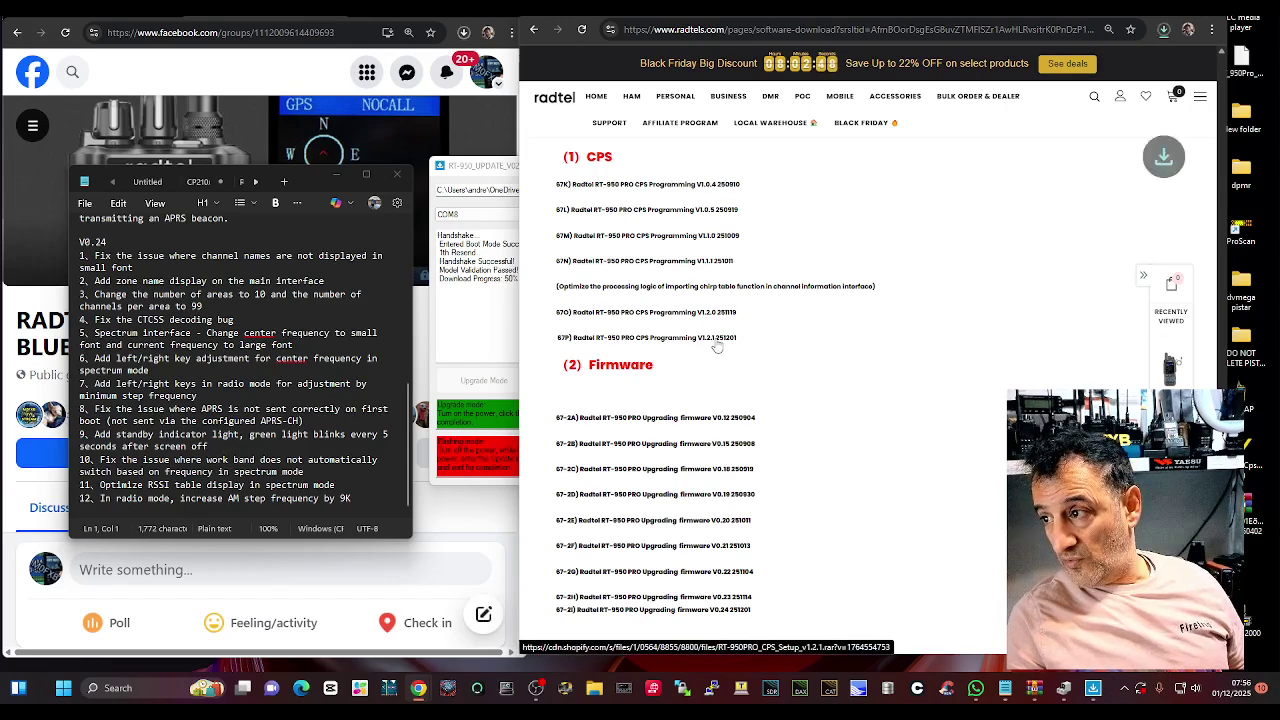
click(1163, 30)
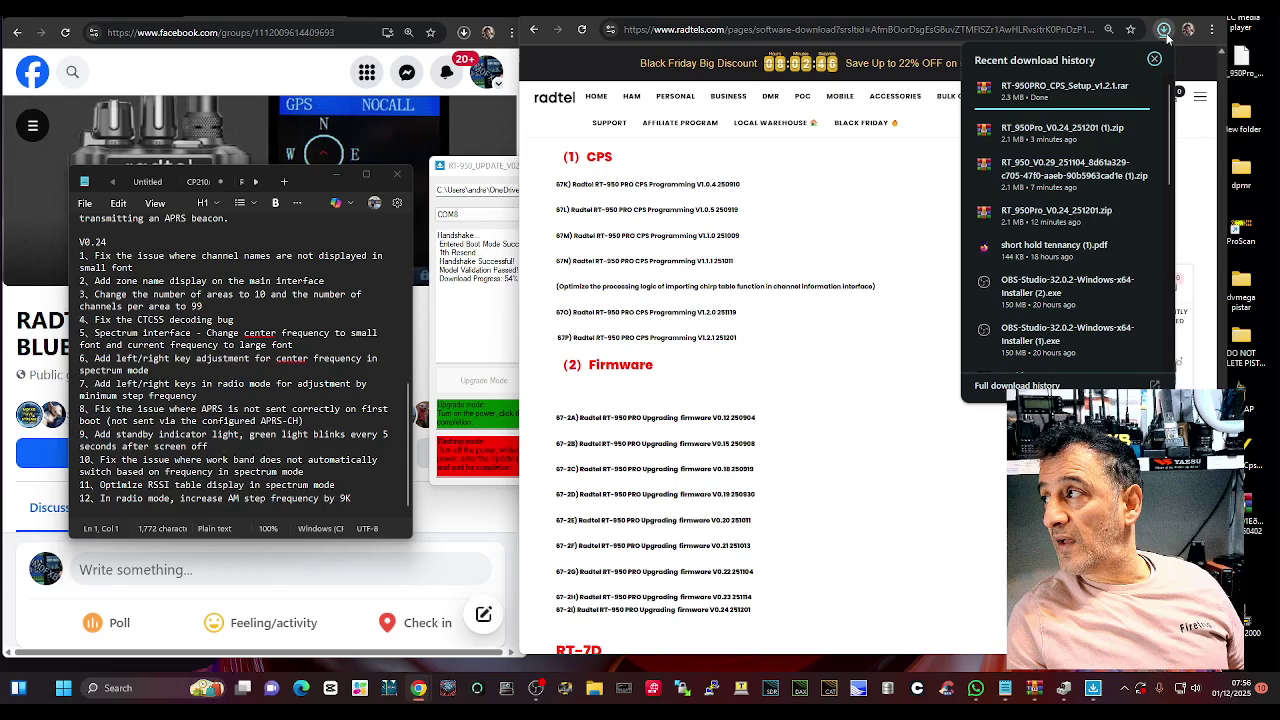
click(1066, 86)
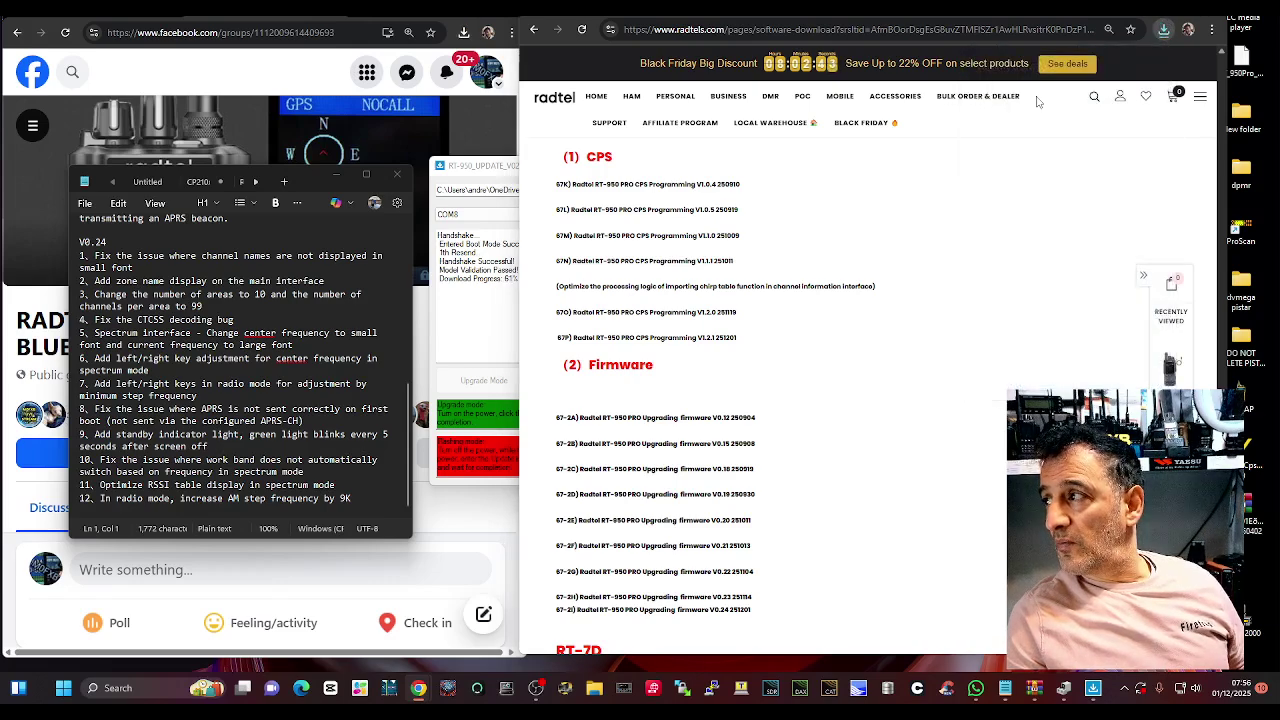
Step: Run RT-950PRO_CPS_Setup from the archive, allowing it past the security warning
click(139, 336)
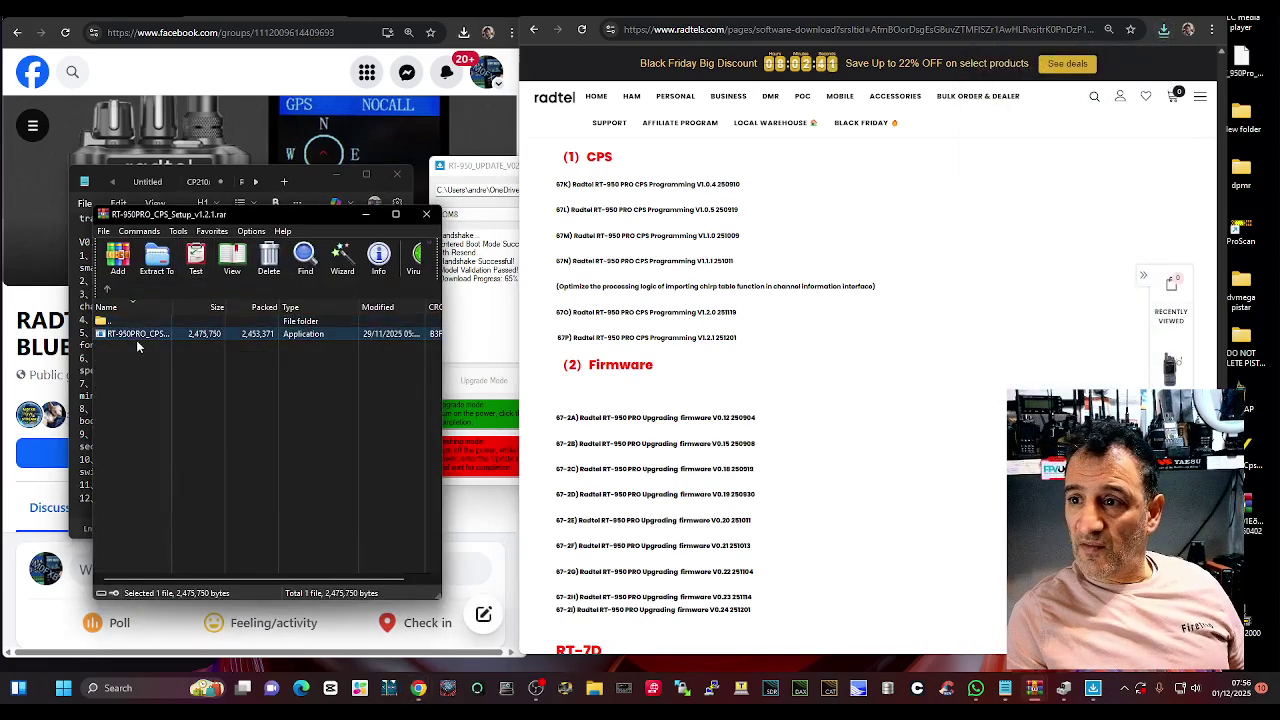
double_click(136, 336)
click(505, 238)
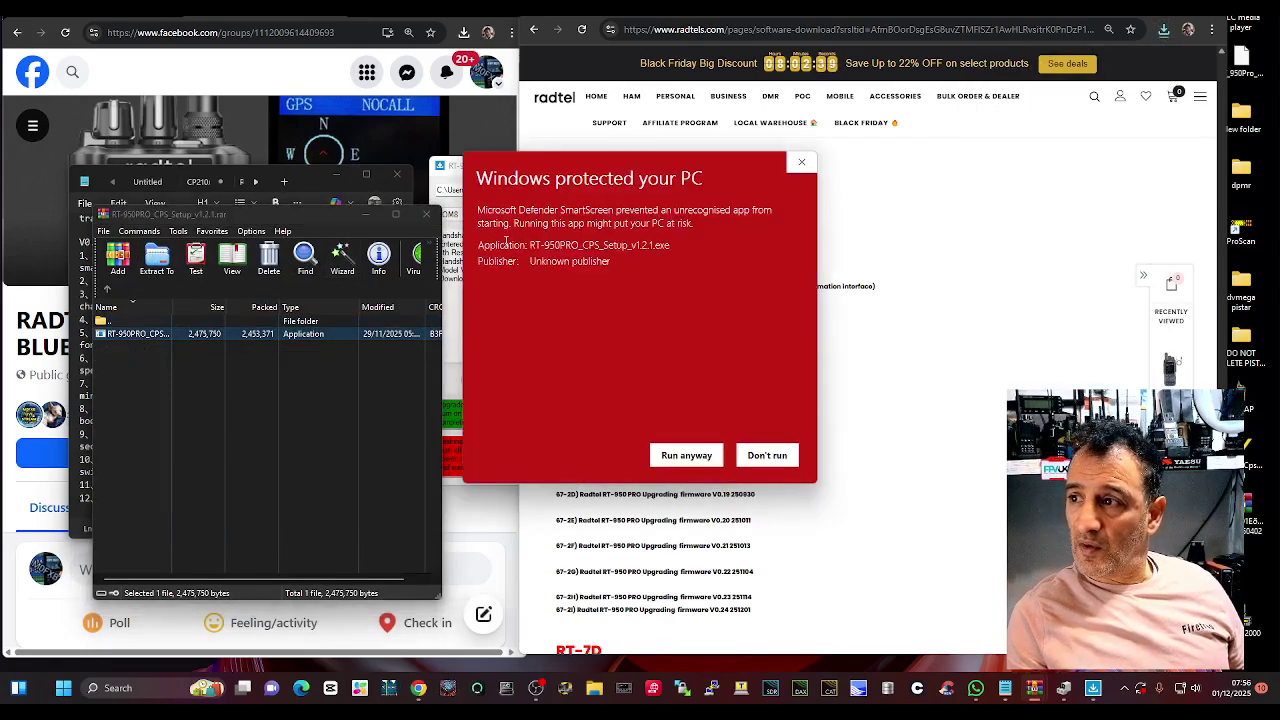
click(676, 455)
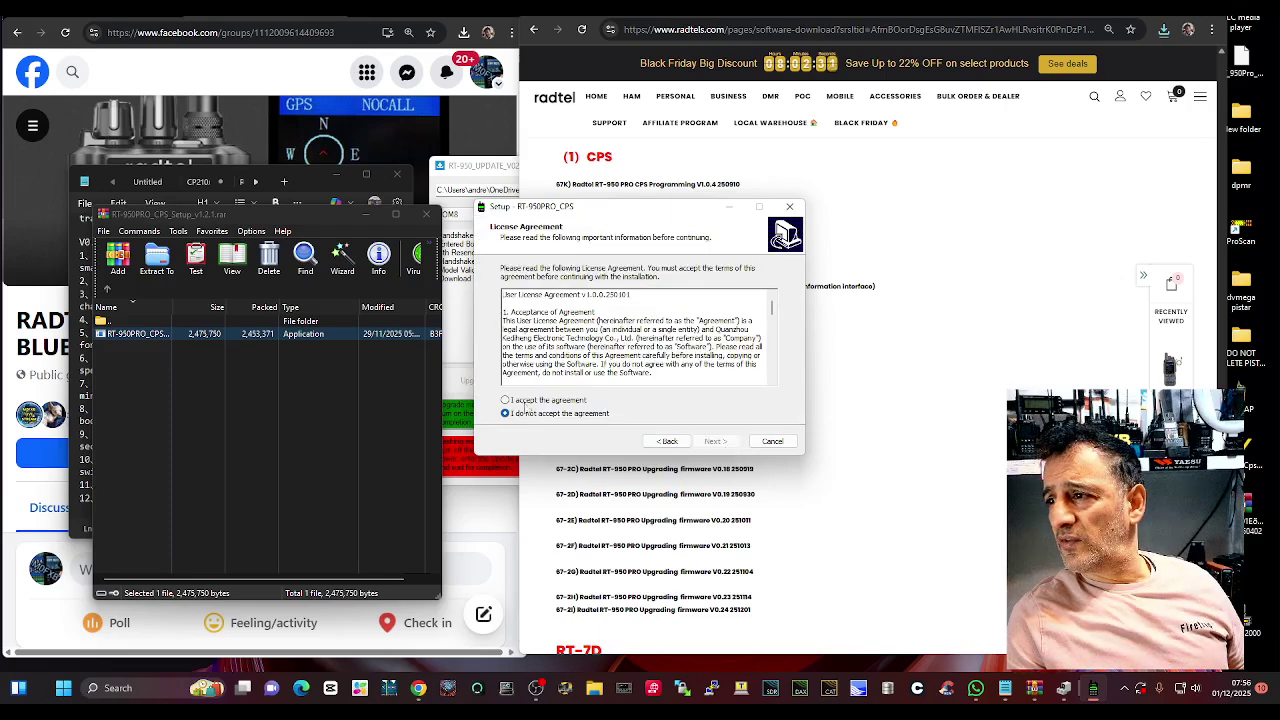
Step: Accept the licence, keep the desktop shortcut, and install the CPS software to completion
click(505, 400)
click(713, 442)
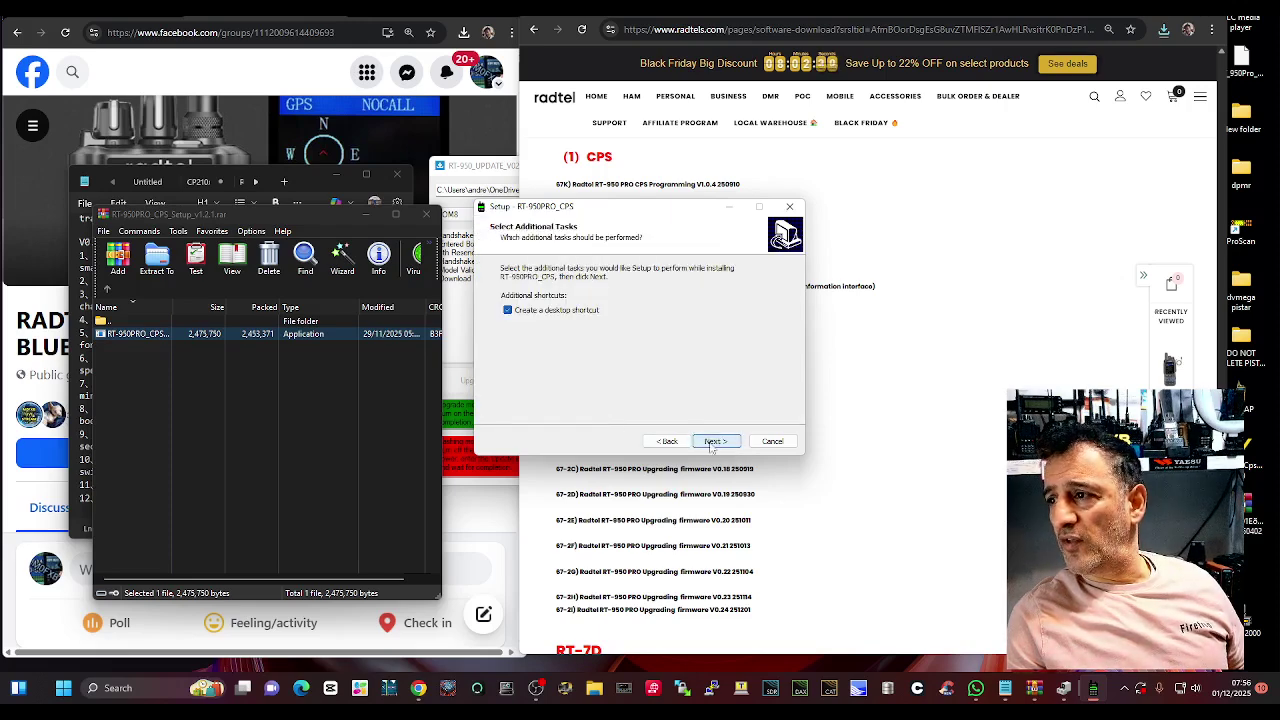
click(713, 442)
click(713, 442)
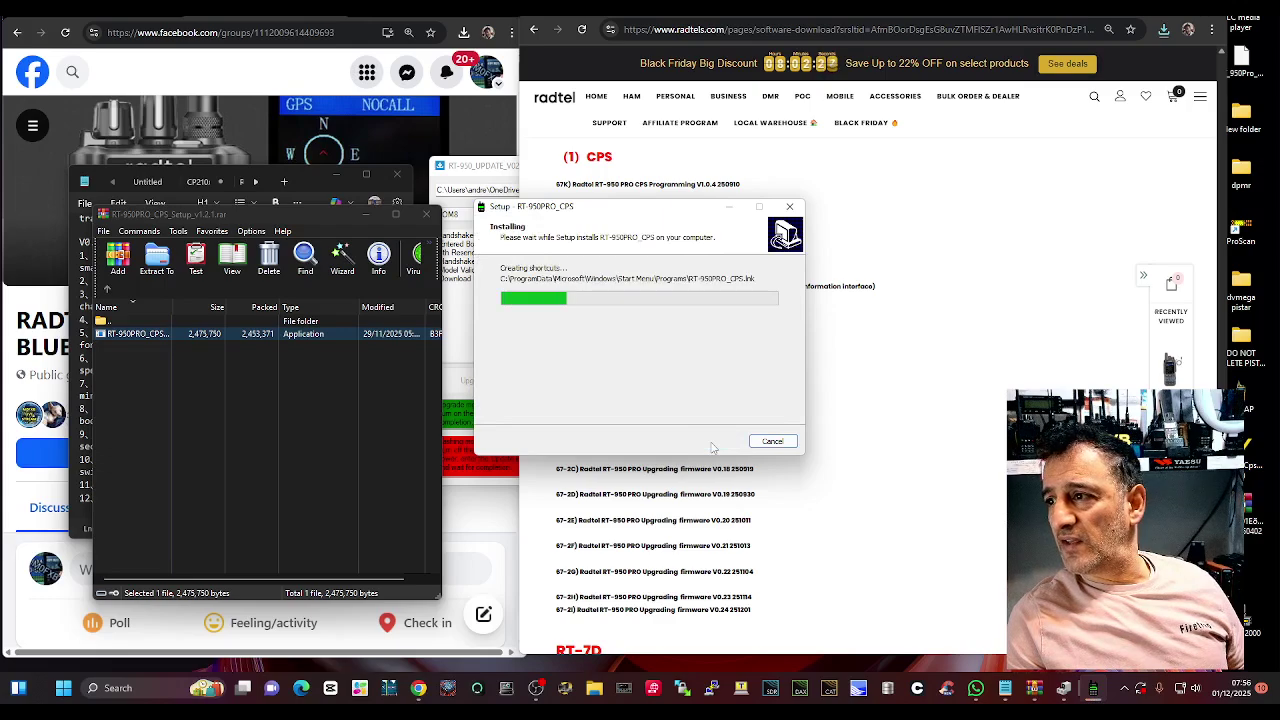
click(713, 443)
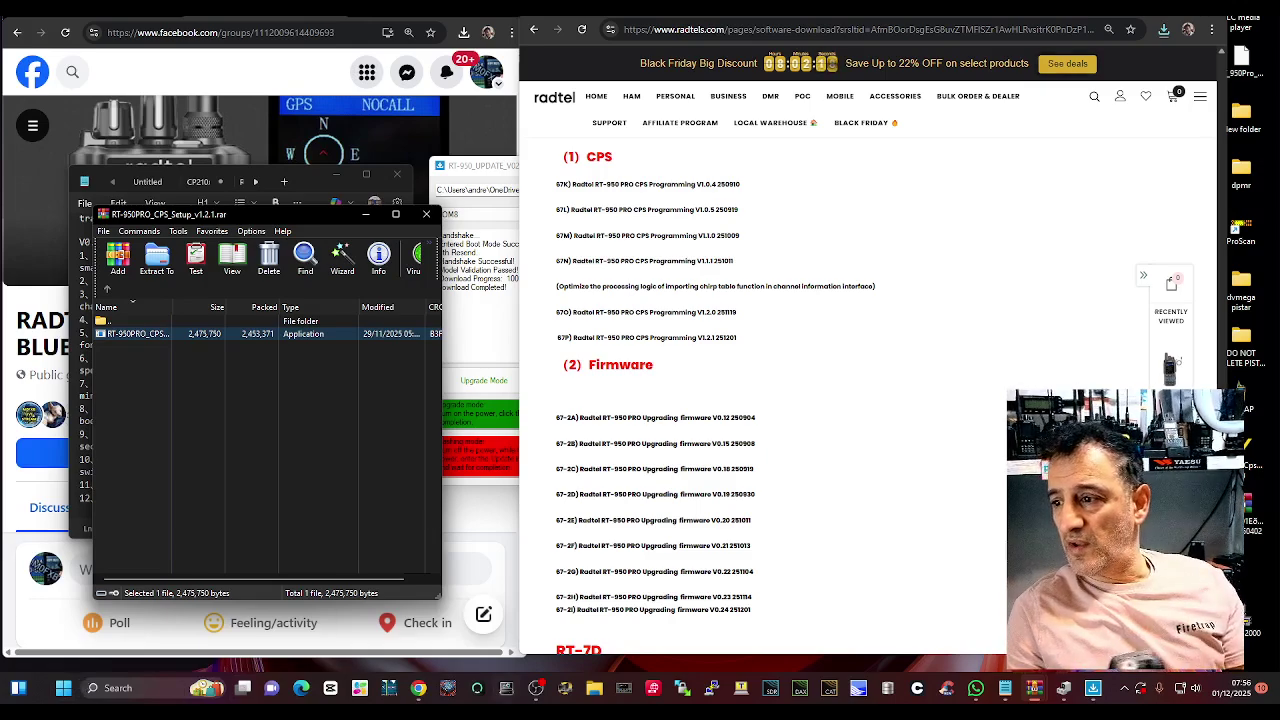
click(537, 689)
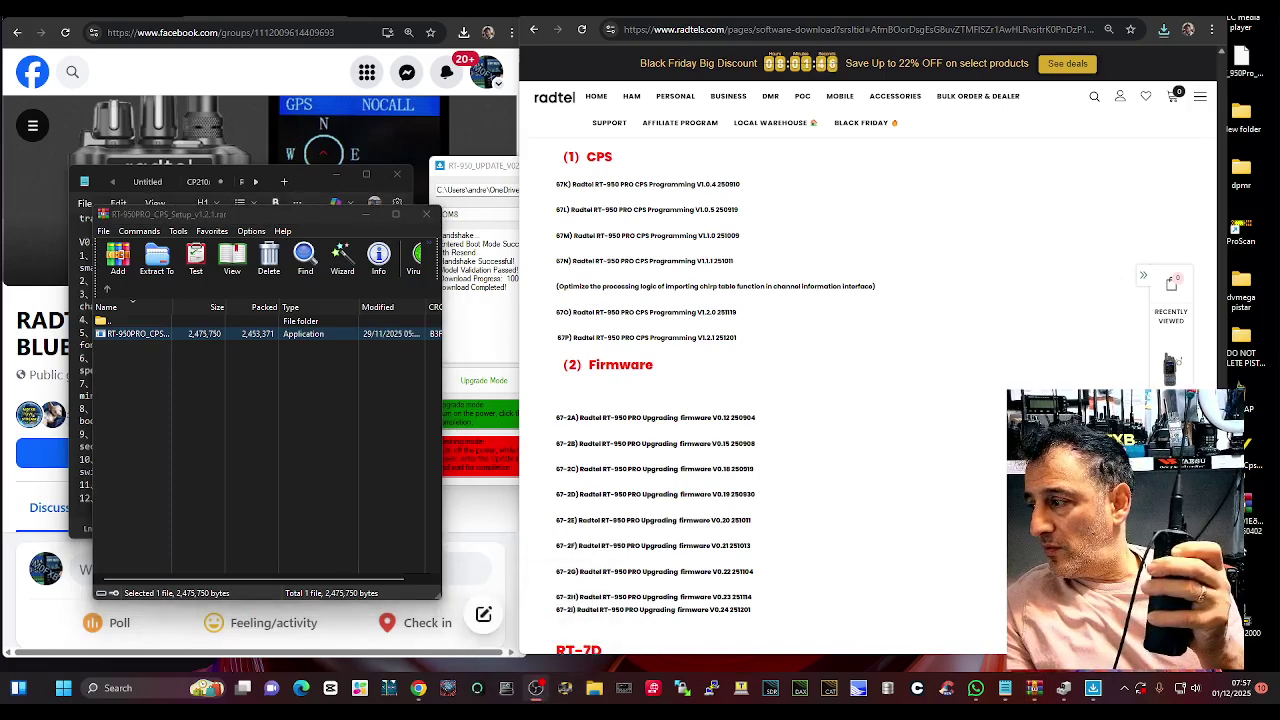
Step: Minimize WinRAR and Notepad and scroll the Radtel page to the RT-950 Firmware list
click(366, 214)
click(335, 178)
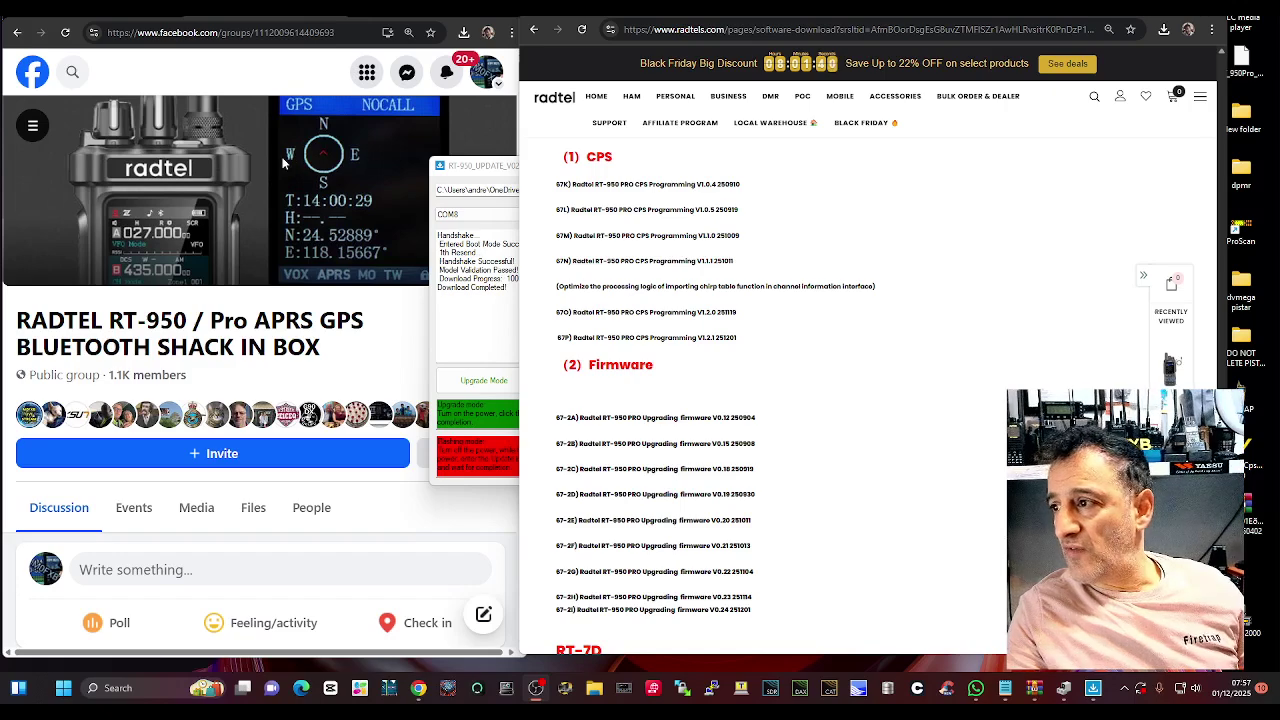
scroll(850, 338, up, 1)
scroll(864, 342, up, 4)
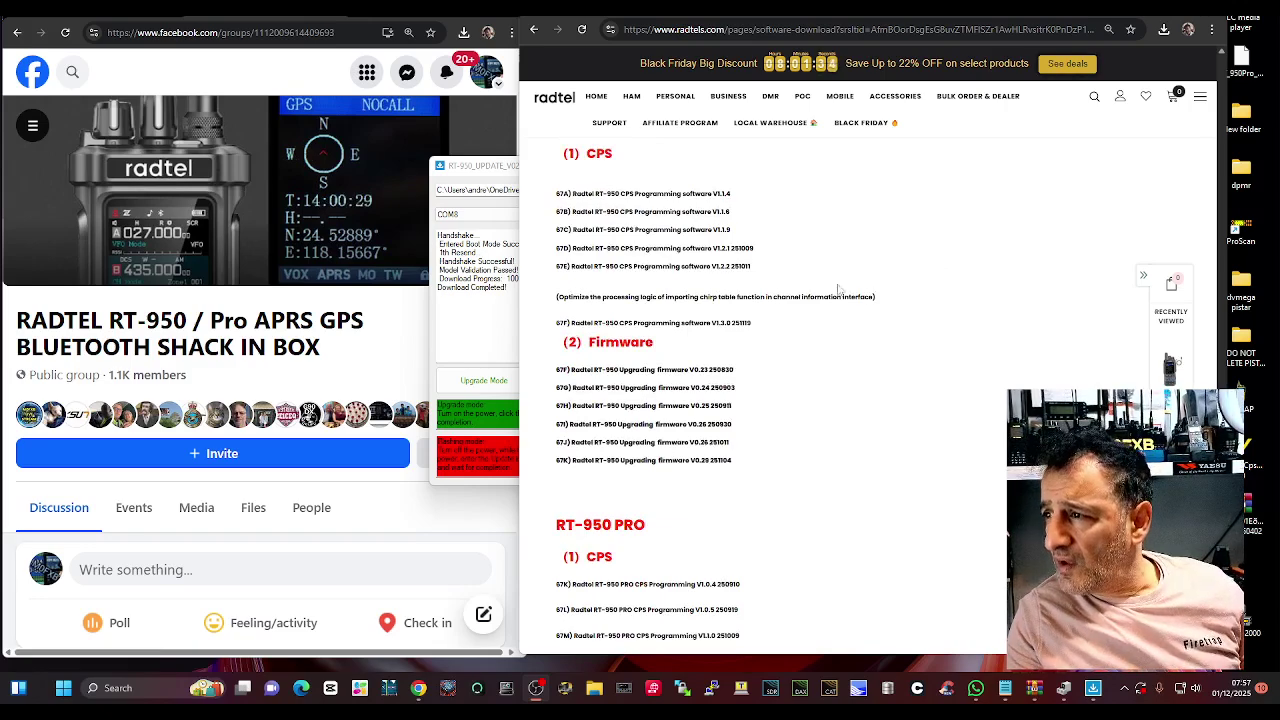
scroll(783, 369, up, 1)
scroll(783, 369, up, 2)
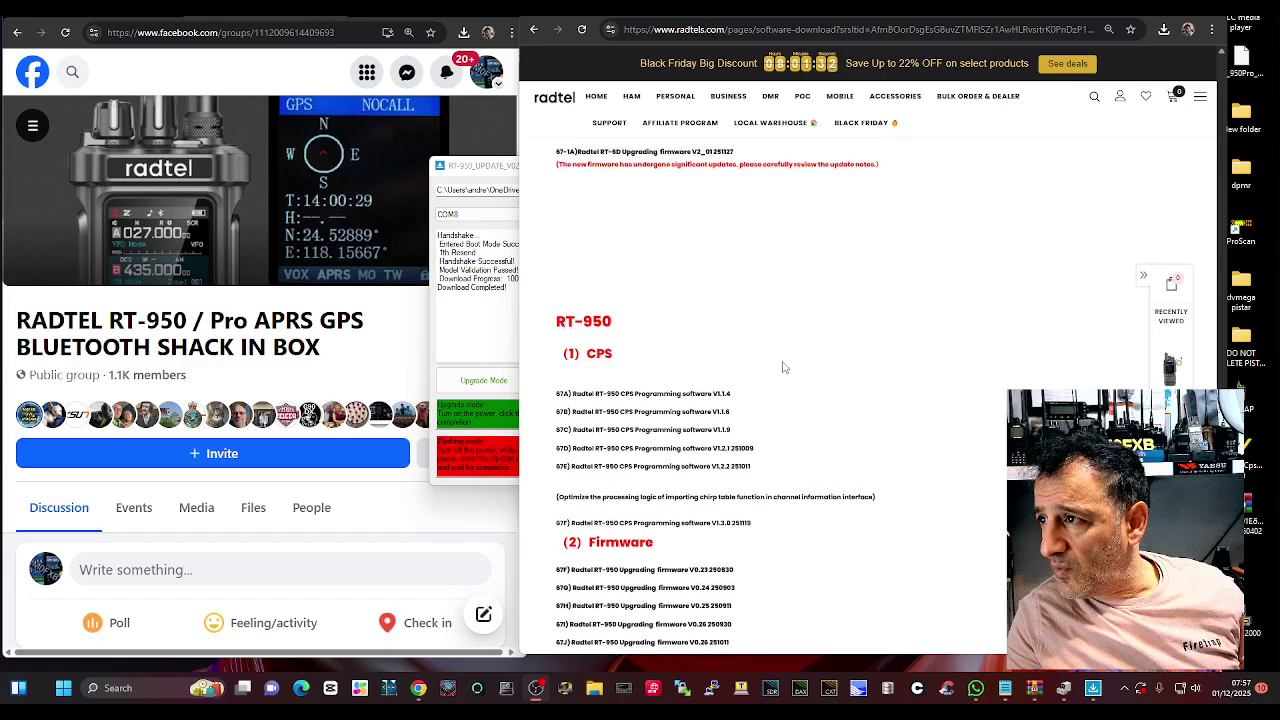
scroll(866, 337, down, 2)
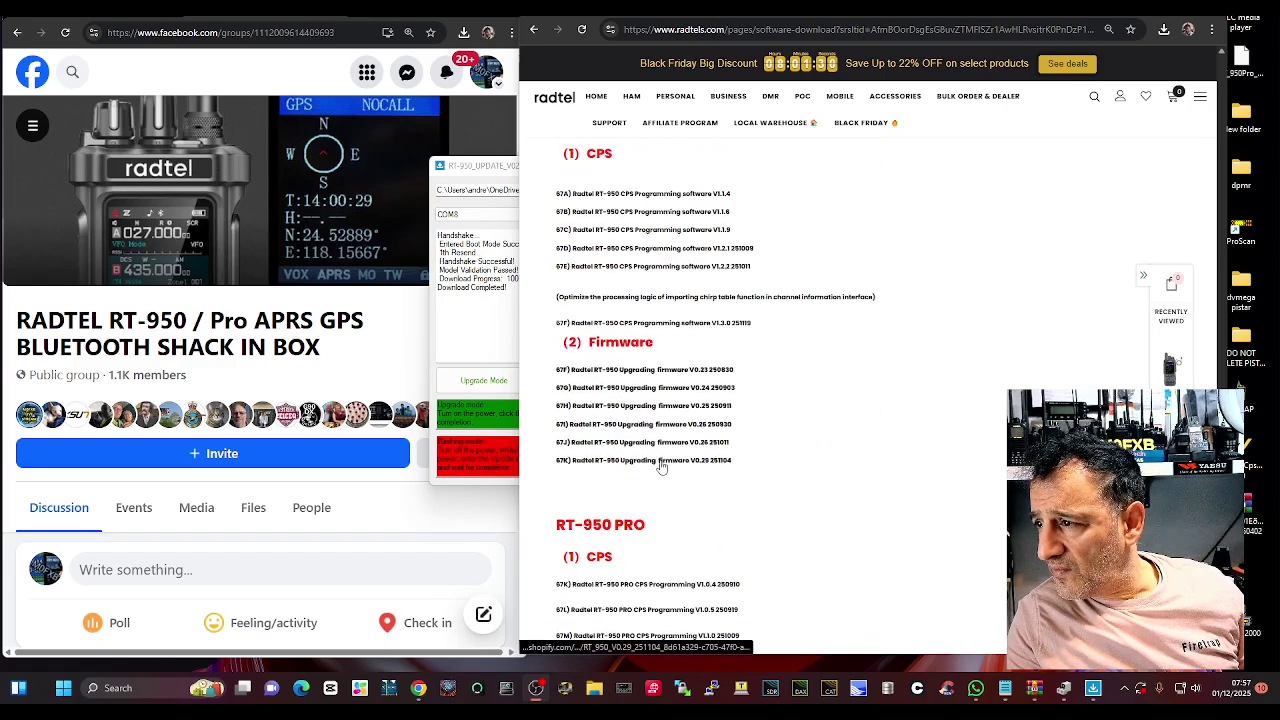
scroll(929, 394, down, 3)
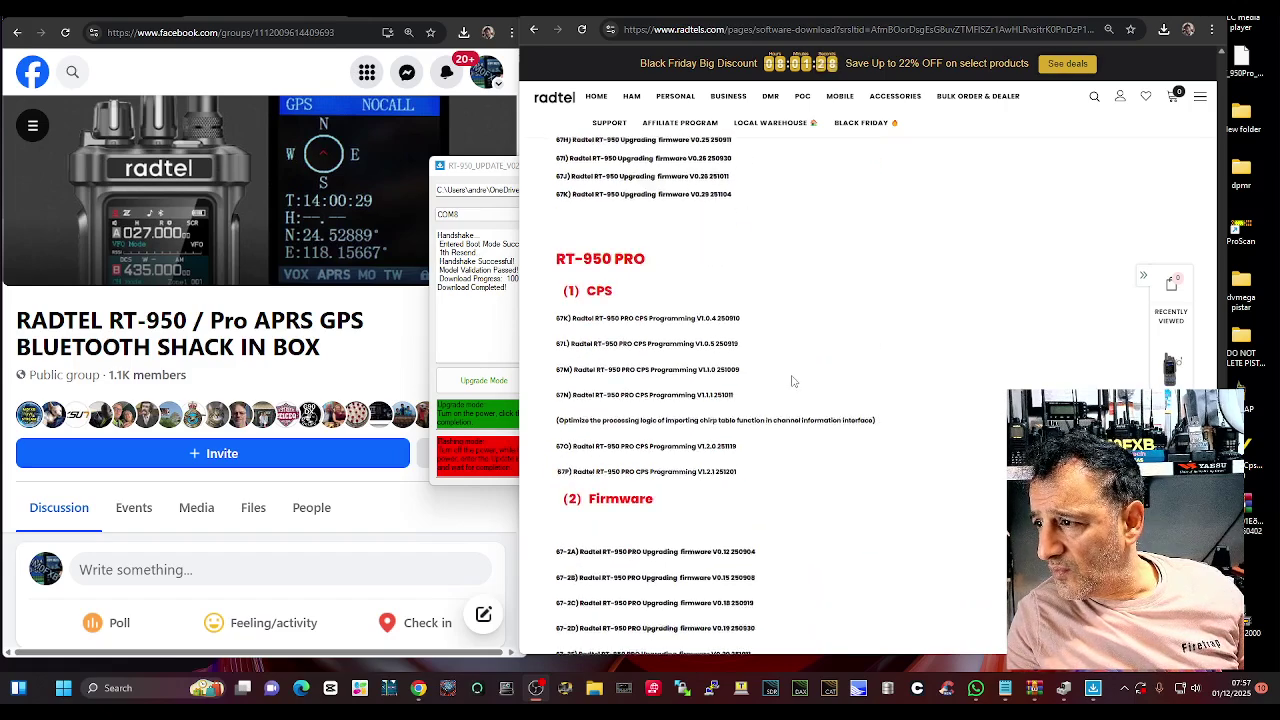
scroll(711, 406, up, 2)
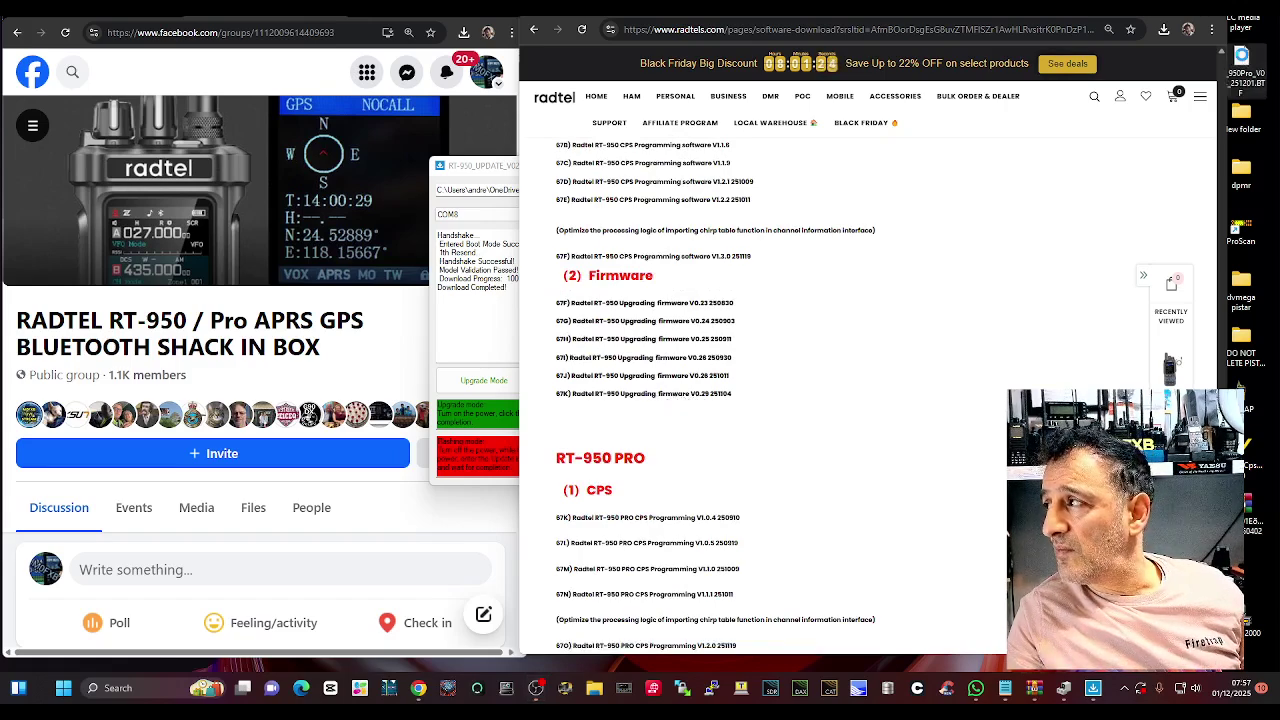
Step: Delete the old desktop download and download the RT-950 firmware V0.29 zip
right_click(1243, 58)
click(1152, 72)
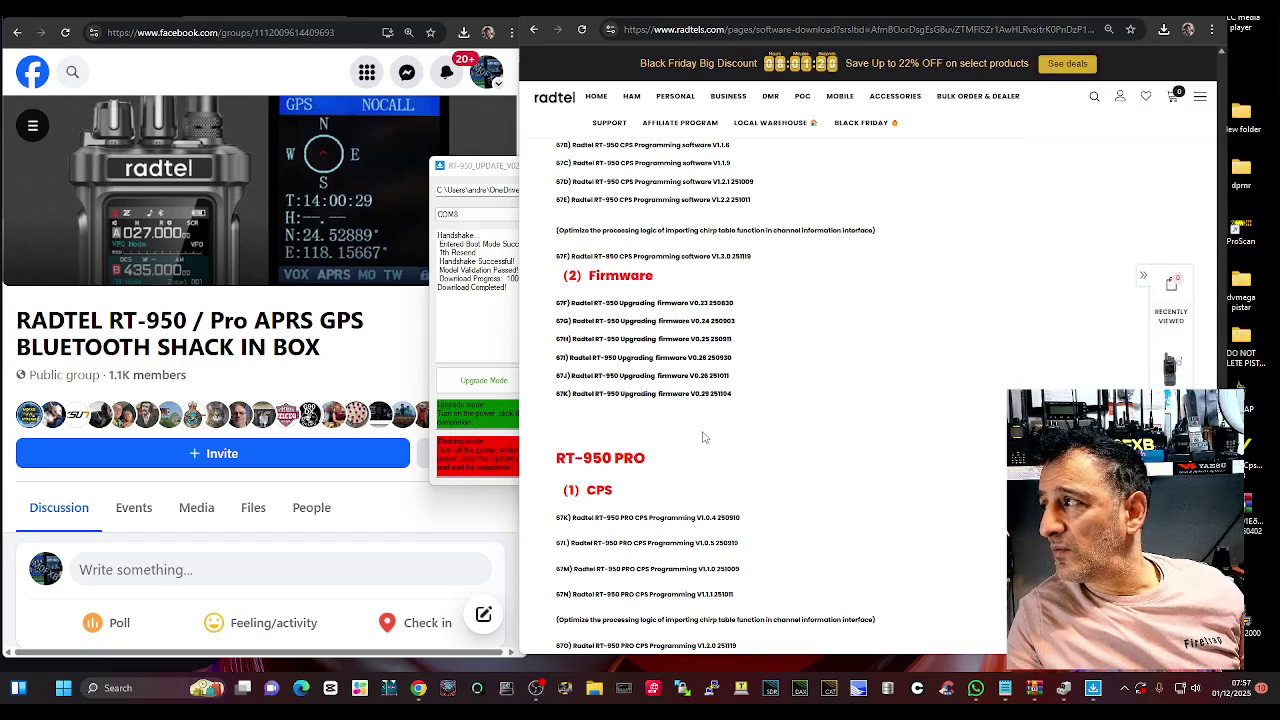
click(652, 402)
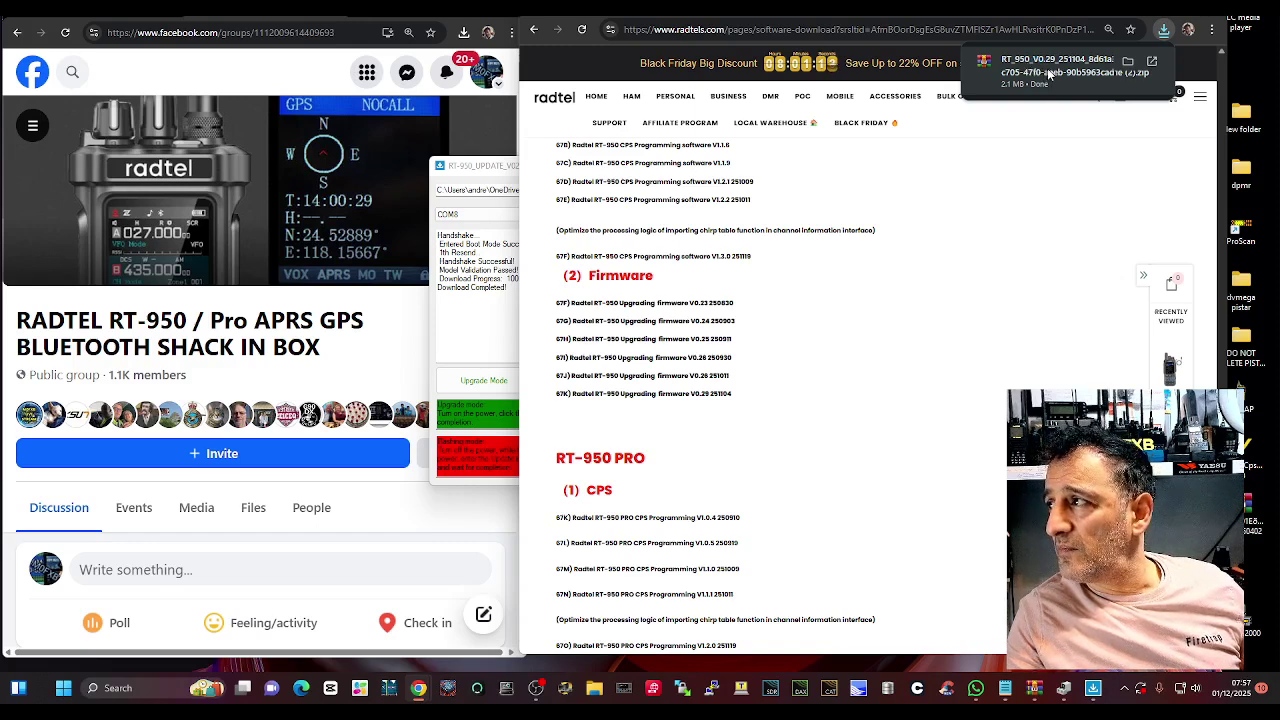
Step: Open the RT_950_V0.29 zip in WinRAR and read ReadMeEn.txt's V0.29 changelog in Notepad
click(1051, 73)
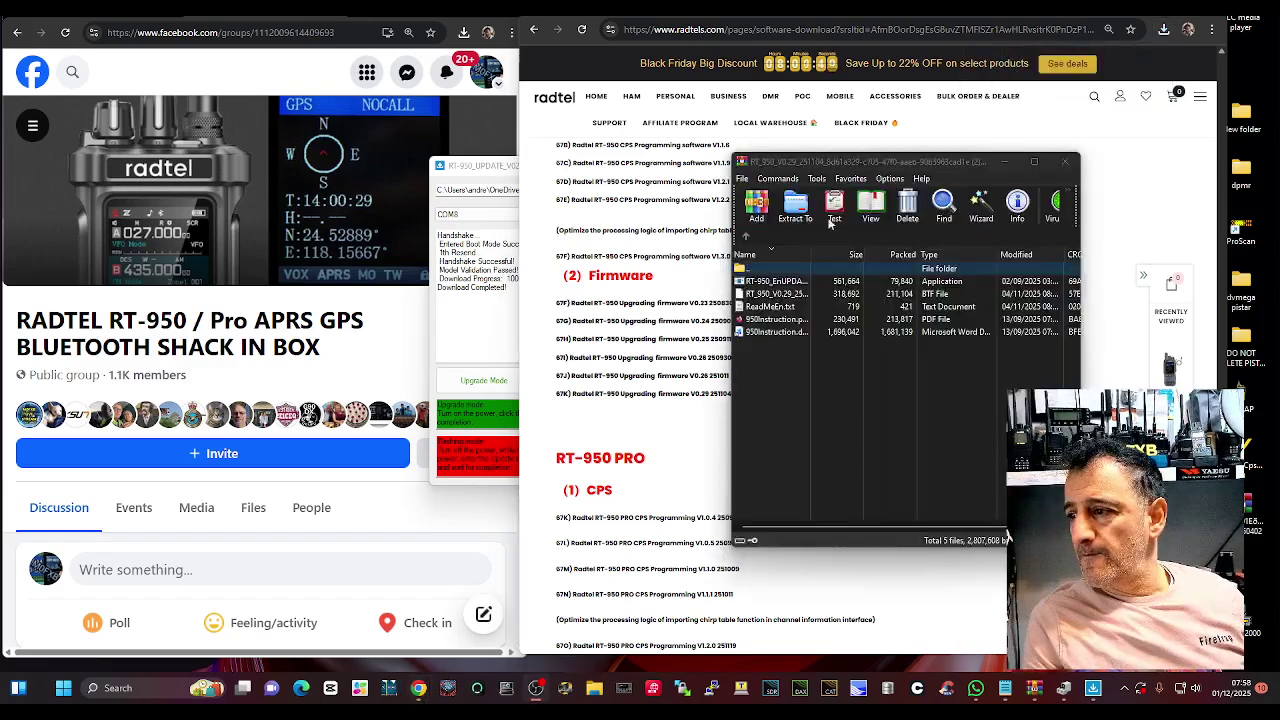
drag(923, 170, 860, 166)
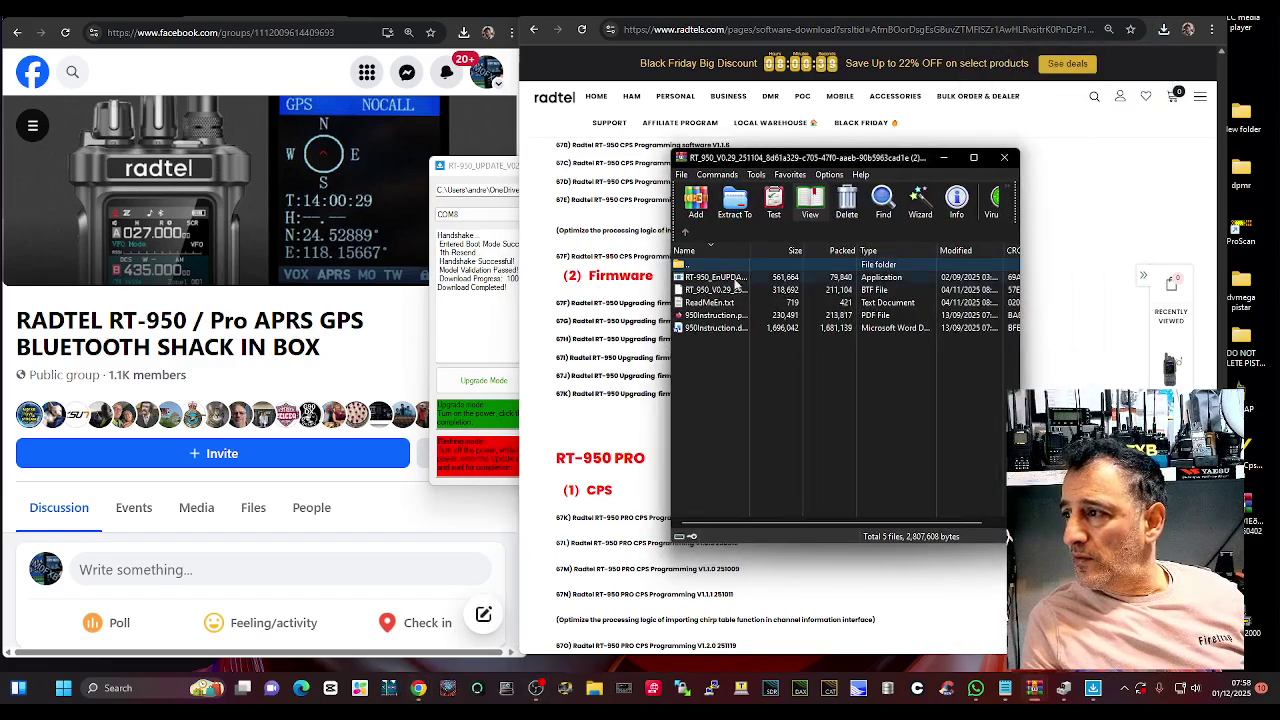
click(712, 303)
double_click(712, 303)
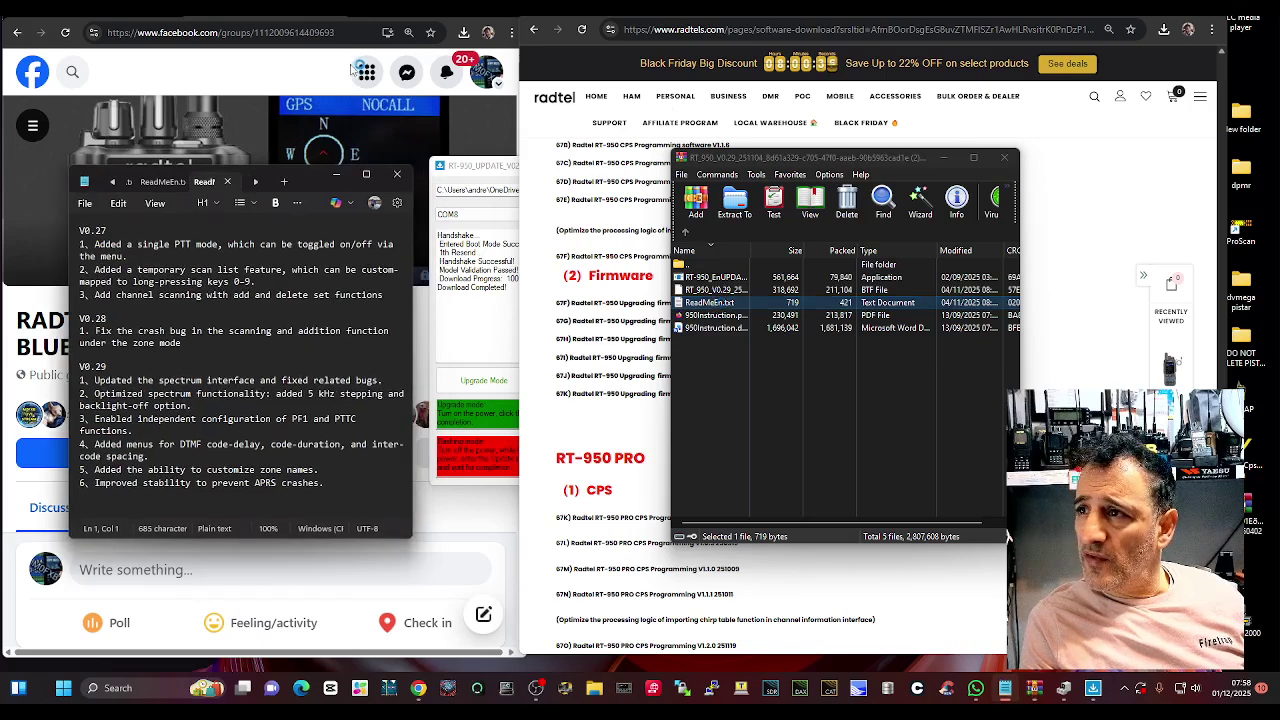
scroll(455, 312, down, 3)
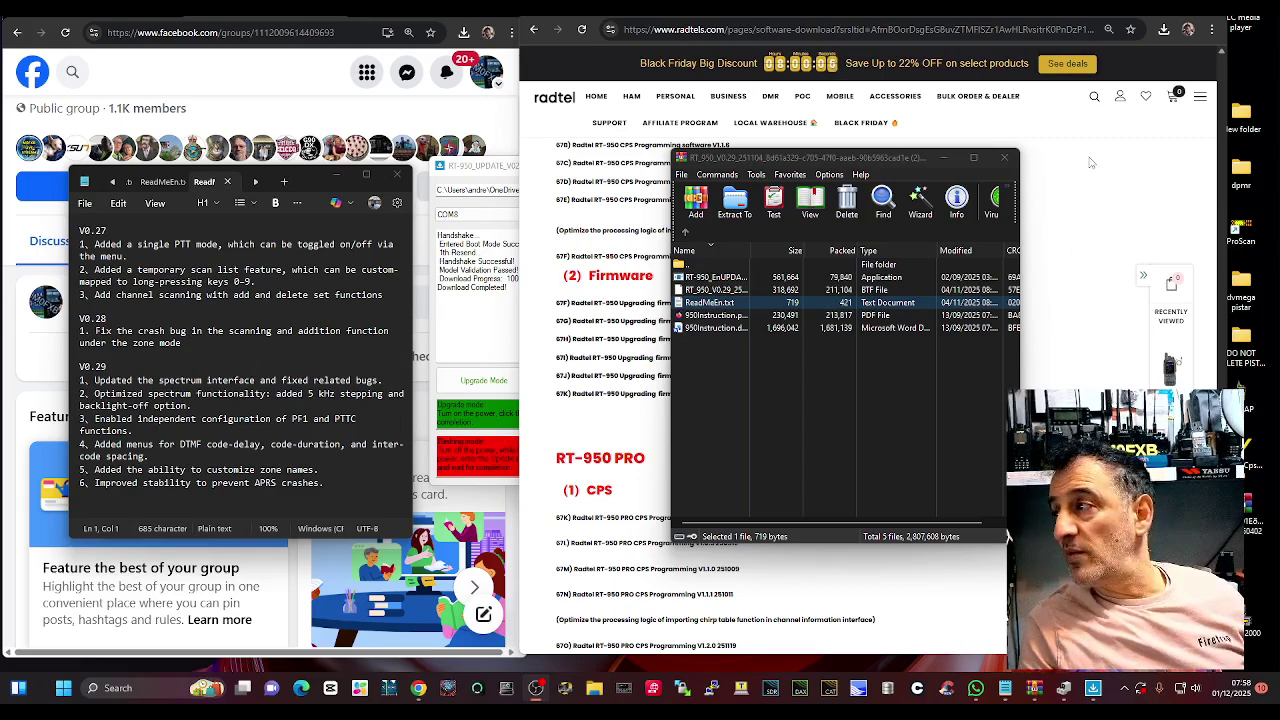
Step: Launch the RT_950_EnUPDATE updater from the archive despite the security warning
click(735, 279)
double_click(735, 278)
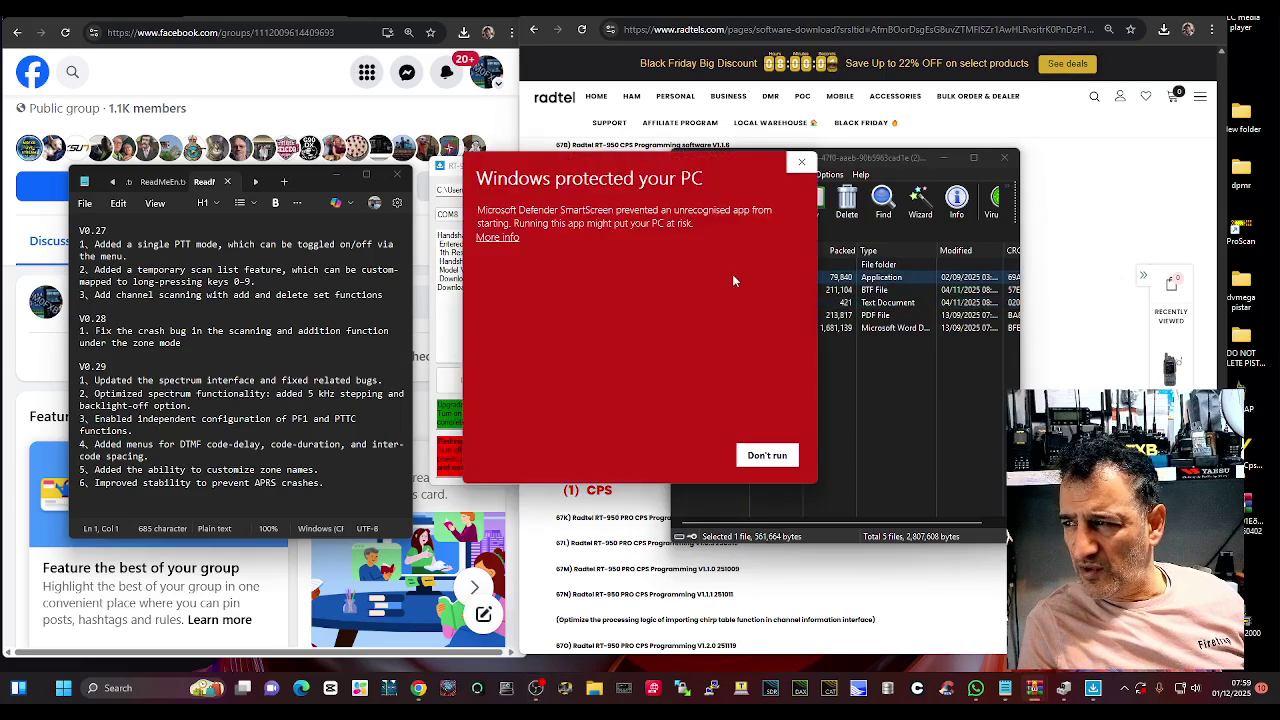
click(500, 243)
click(686, 455)
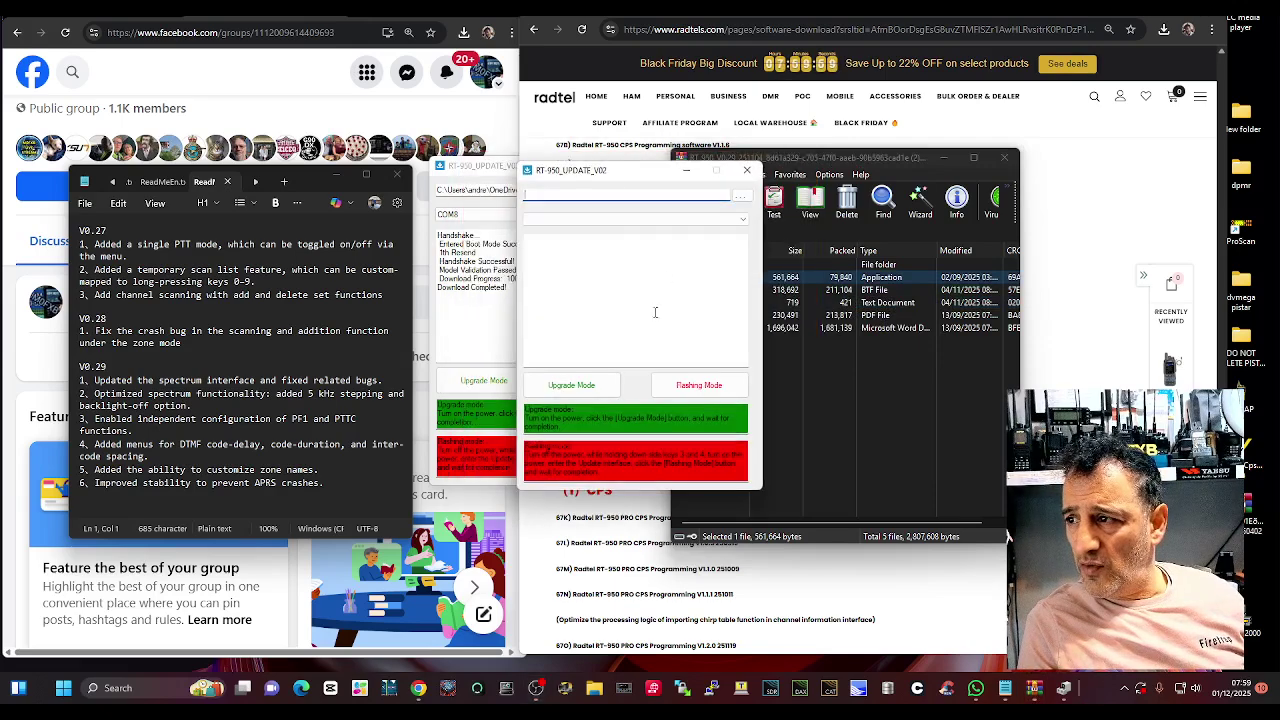
Step: Load the RT_950_V0.29_251104.BTF firmware file from the desktop into the updater
click(740, 195)
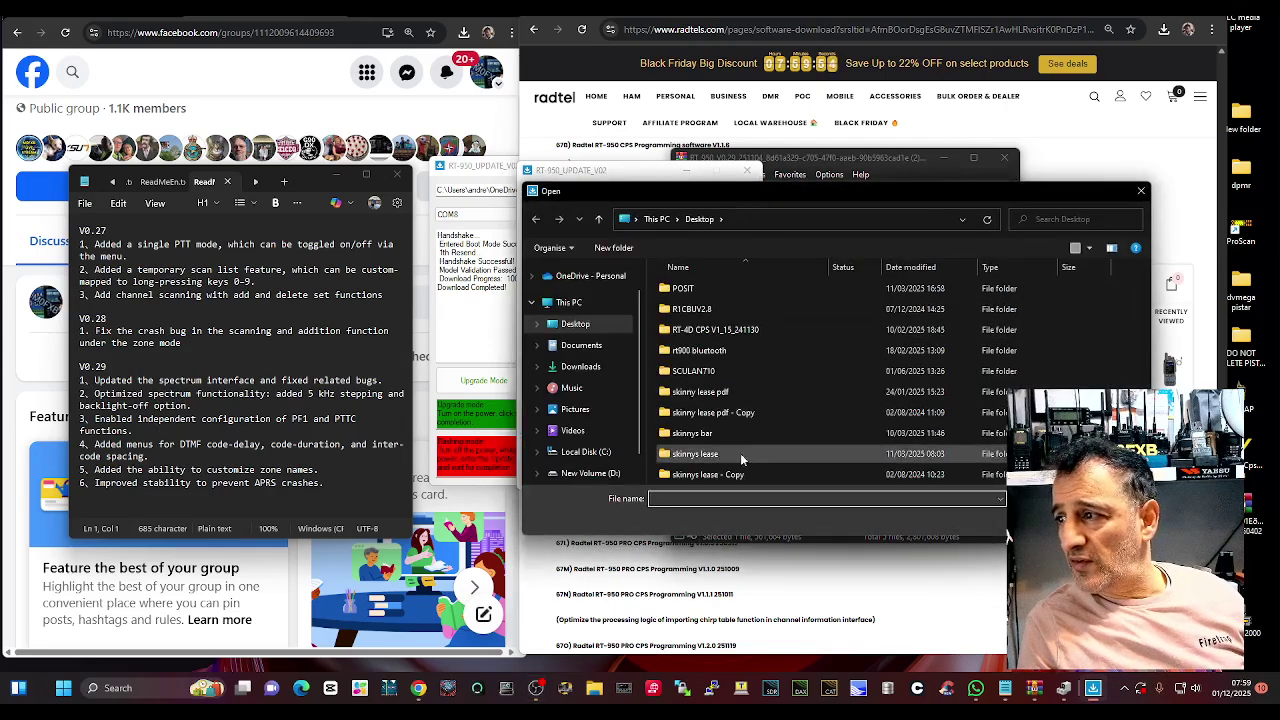
scroll(716, 440, down, 3)
scroll(797, 427, up, 3)
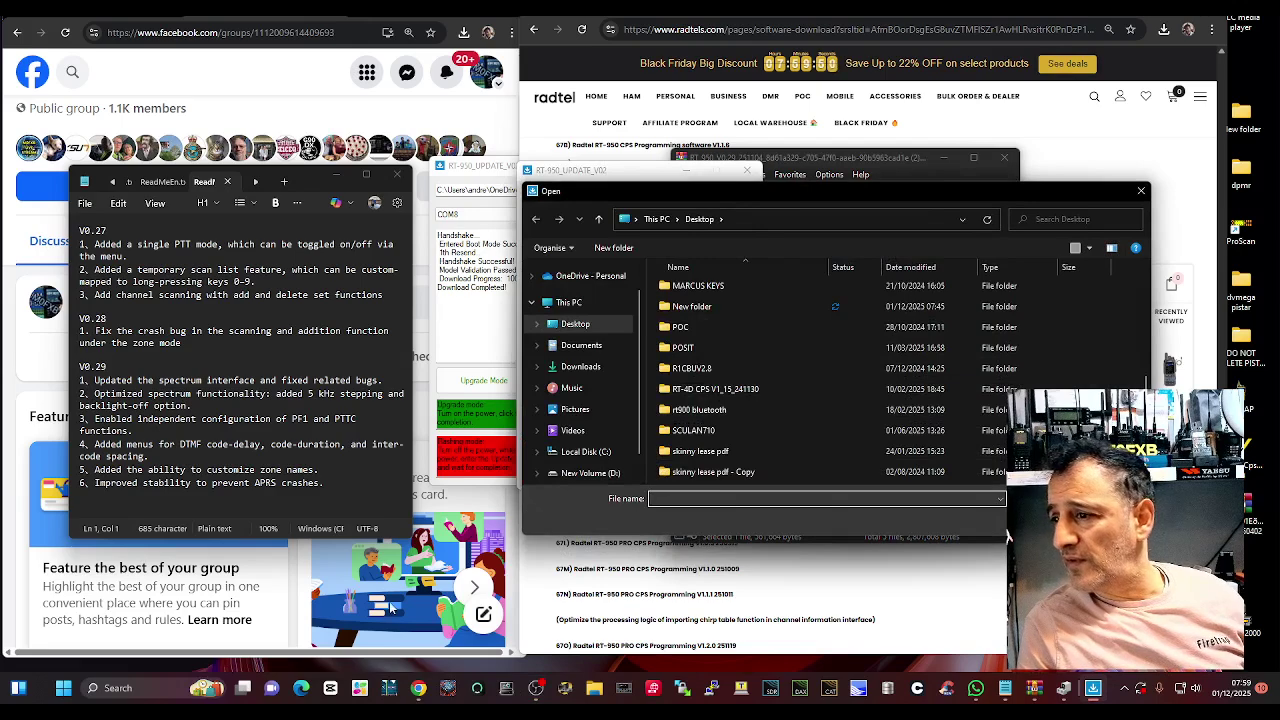
key(Escape)
click(651, 191)
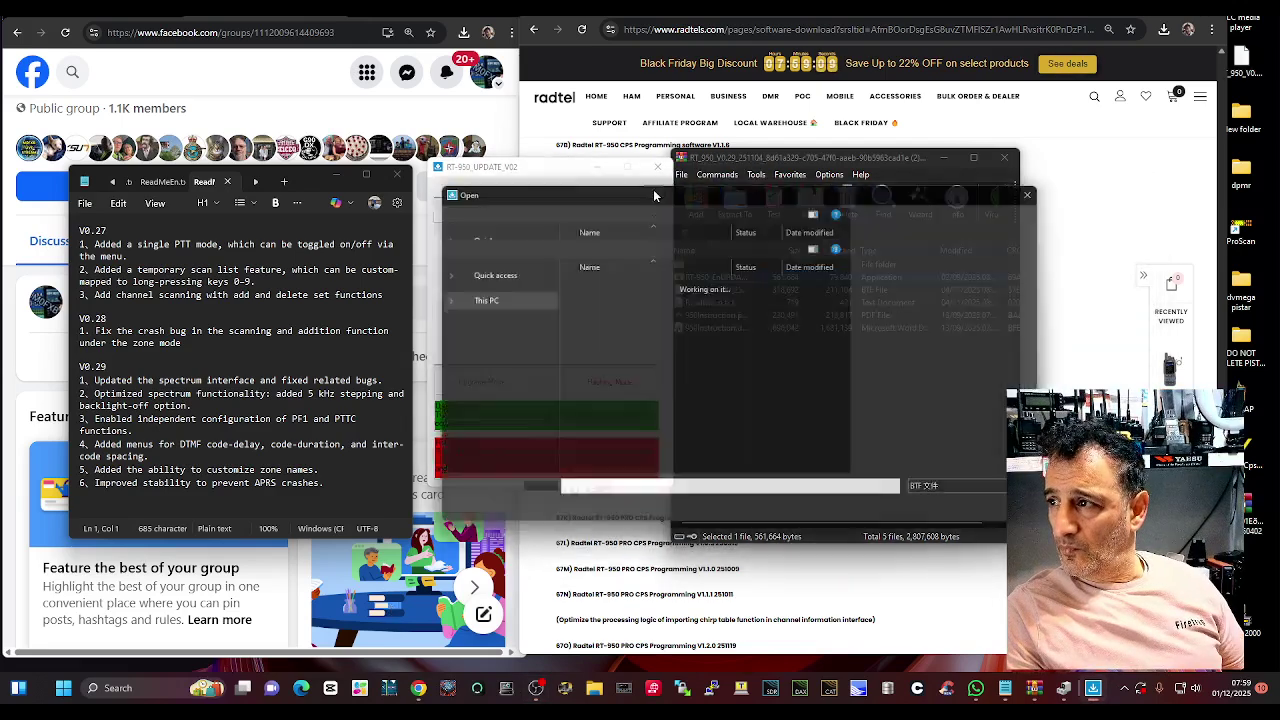
scroll(651, 391, down, 5)
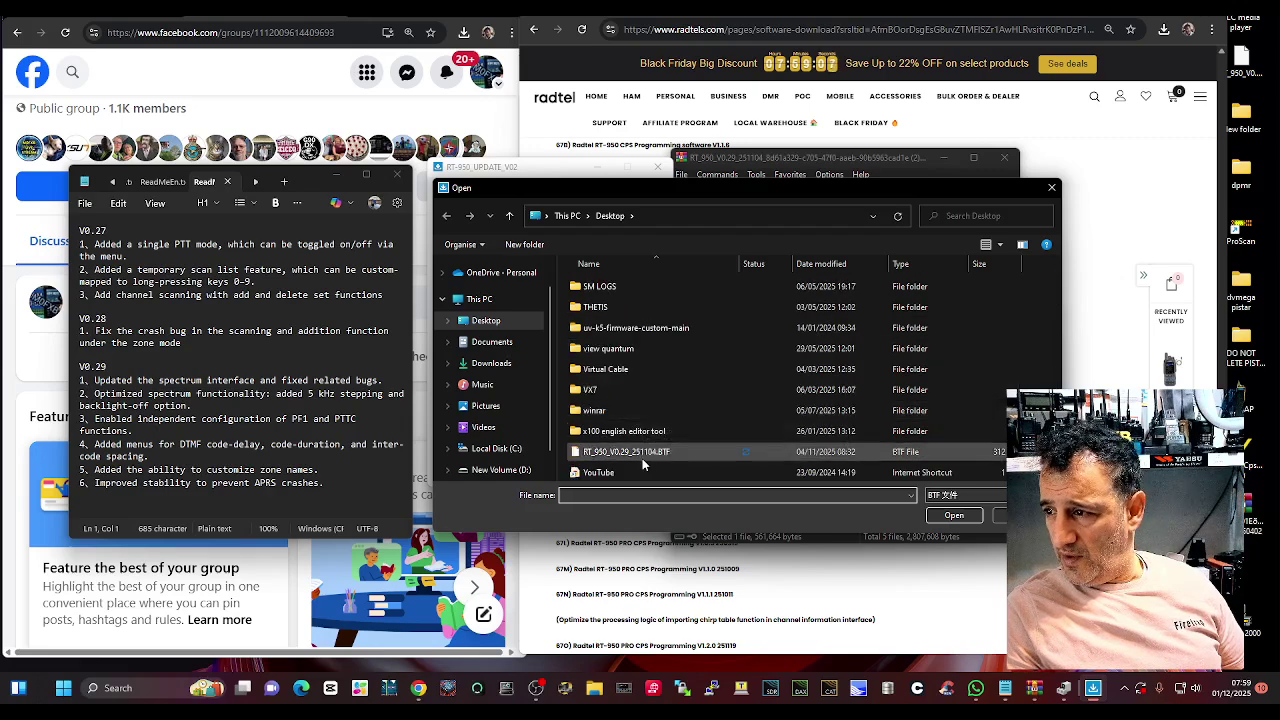
double_click(645, 452)
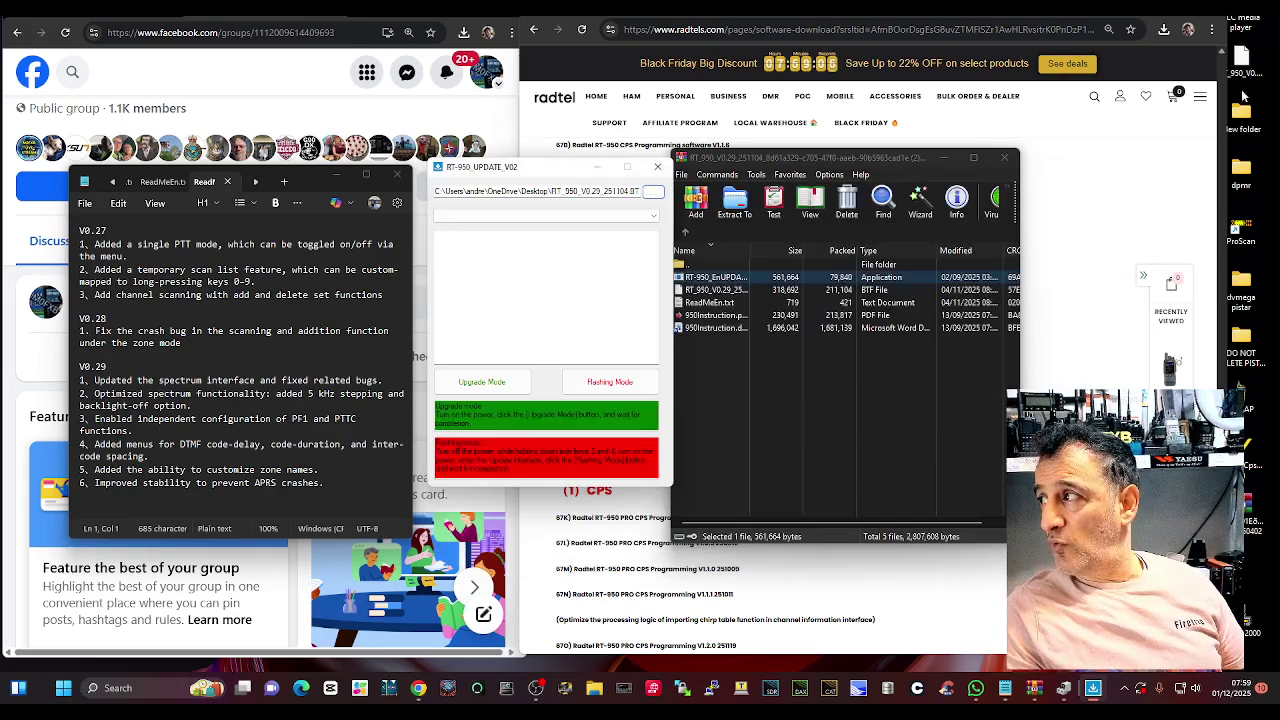
Step: Set the port to COM8 and start Upgrade Mode to flash V0.29
click(656, 216)
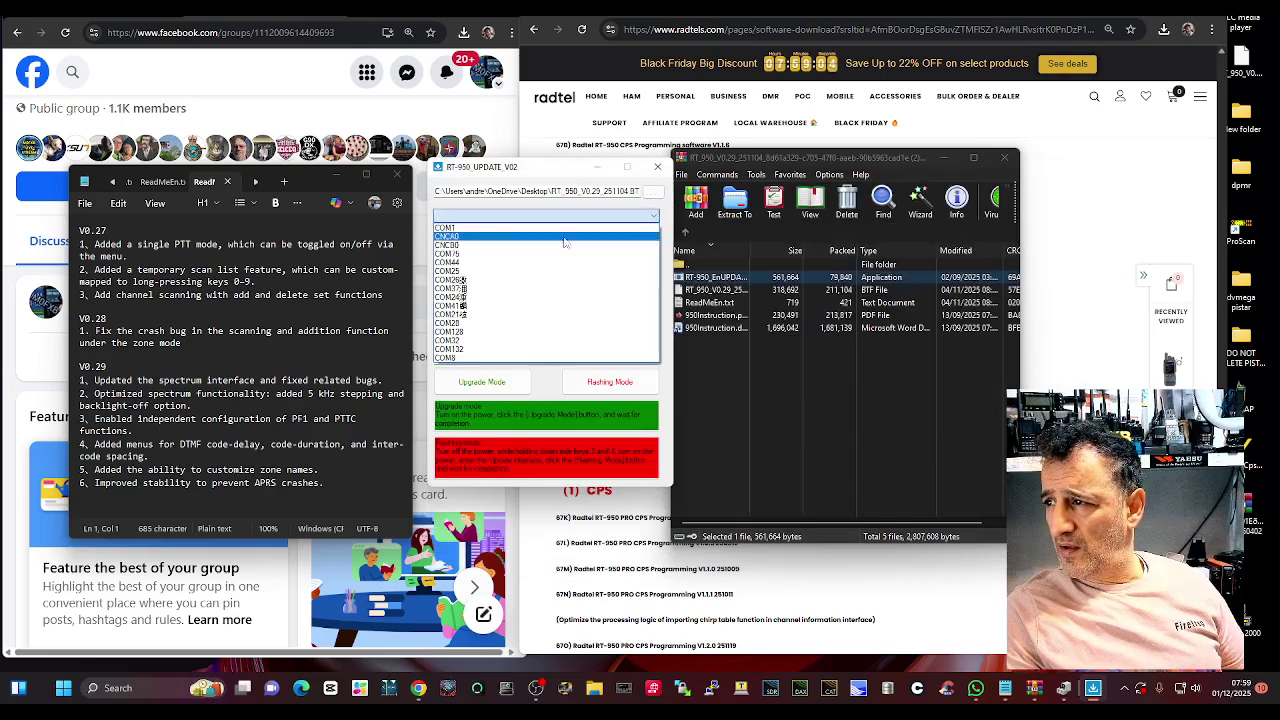
click(490, 360)
click(478, 383)
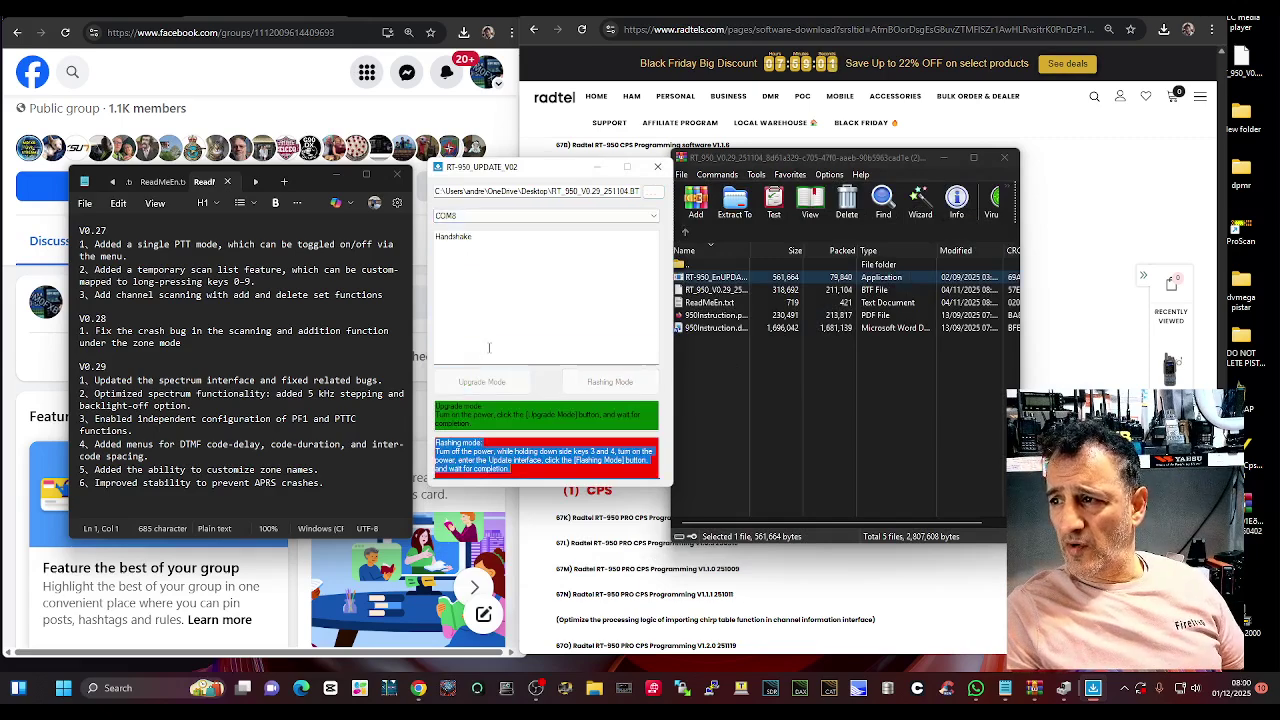